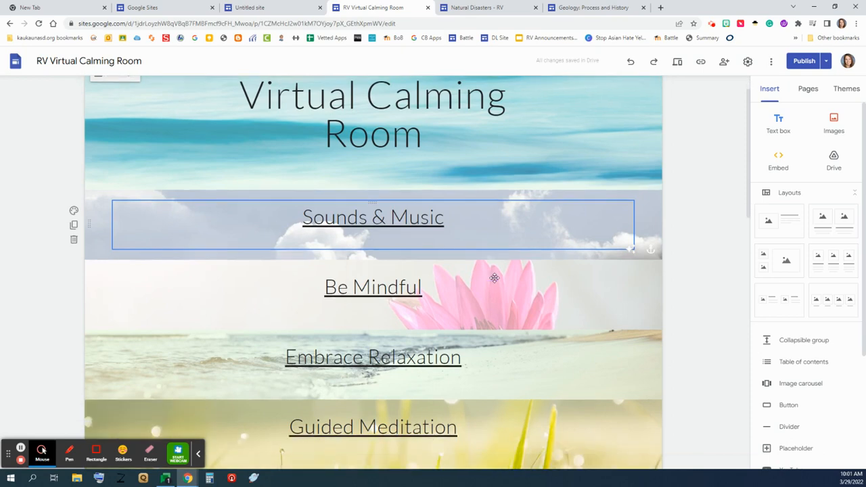
Step: Open Google Sites from the Google apps grid and switch to the Untitled site editor tab
scroll(495, 278, "up", 5)
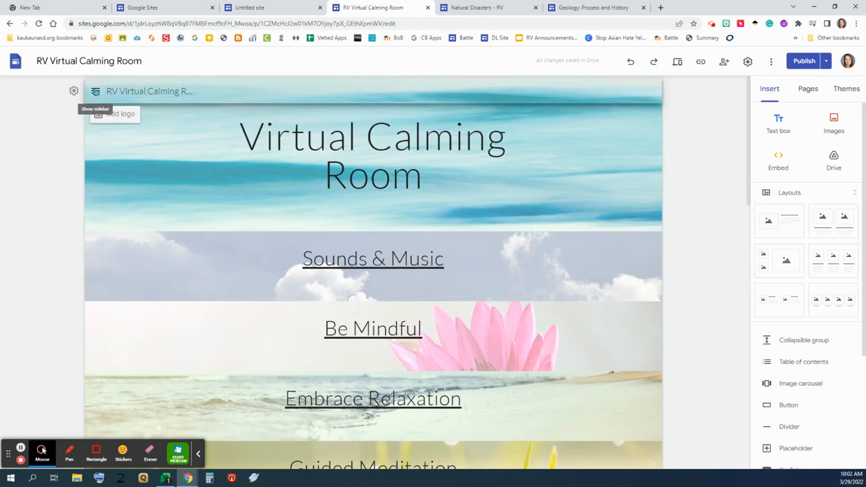
left_click(96, 92)
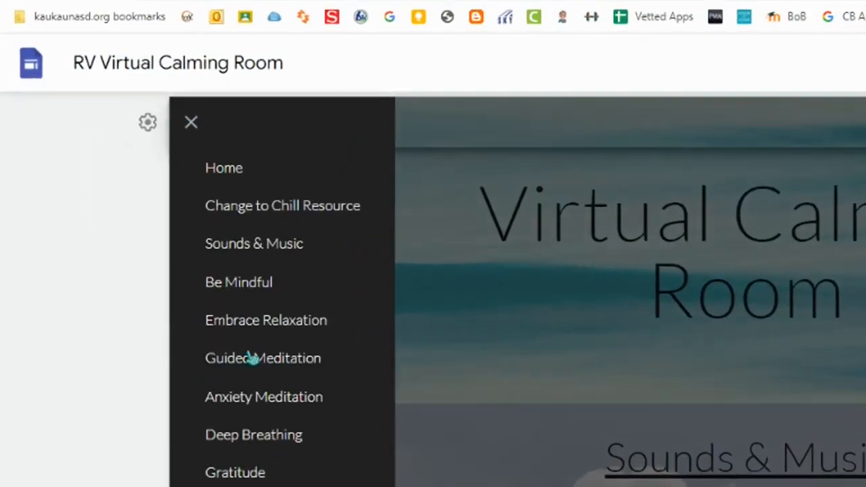
left_click(191, 126)
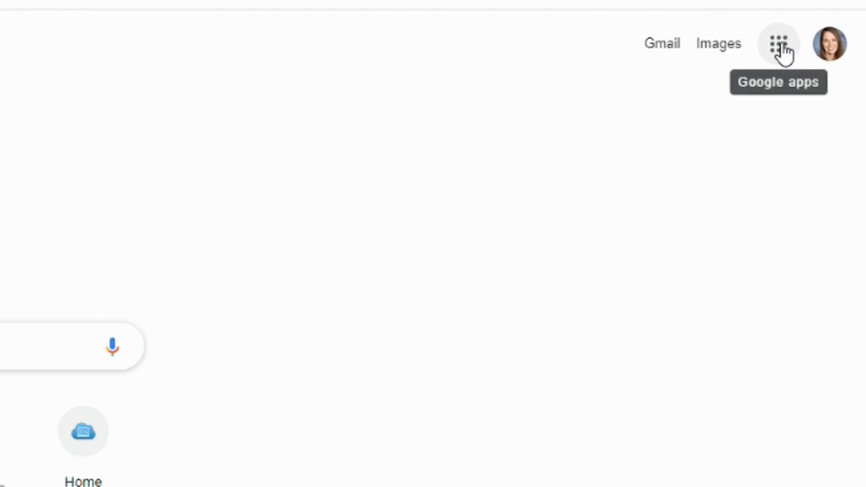
left_click(783, 53)
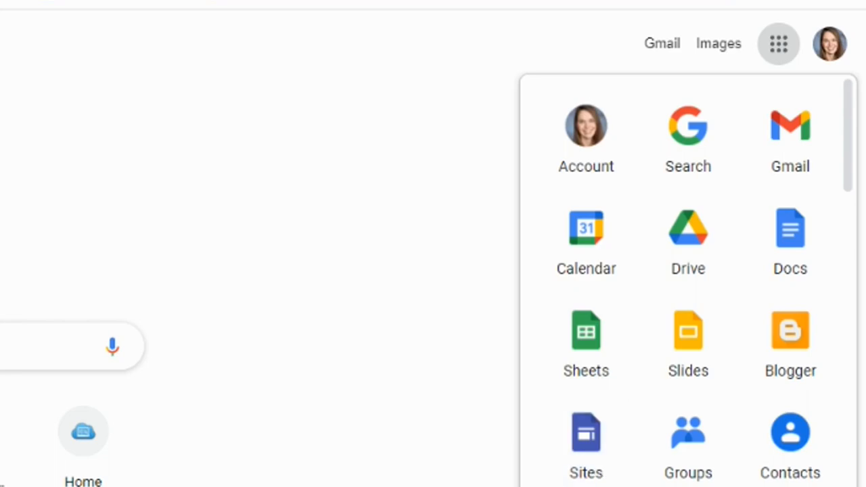
left_click(161, 8)
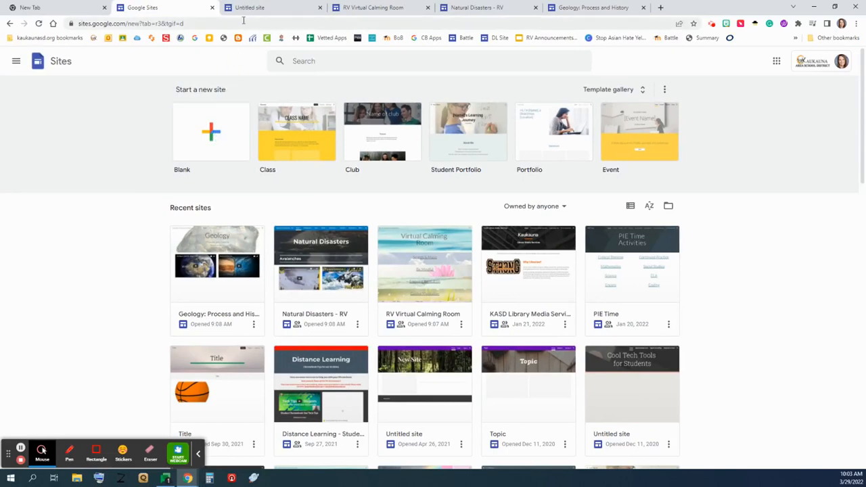
left_click(259, 8)
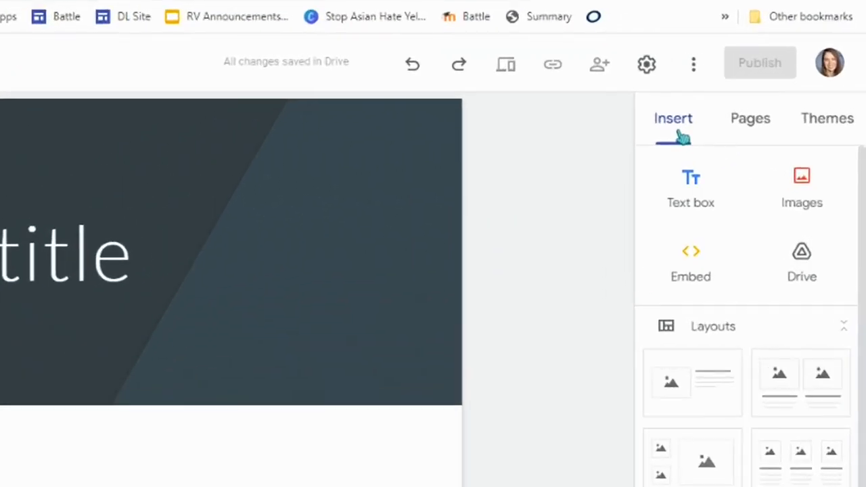
Step: Apply the Aristotle theme in purple-blue with the Modern font style, then view Pages
left_click(838, 124)
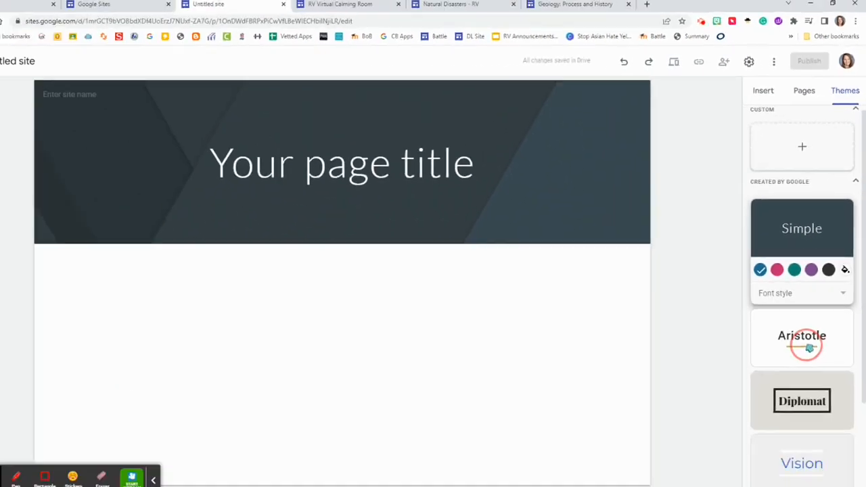
left_click(812, 328)
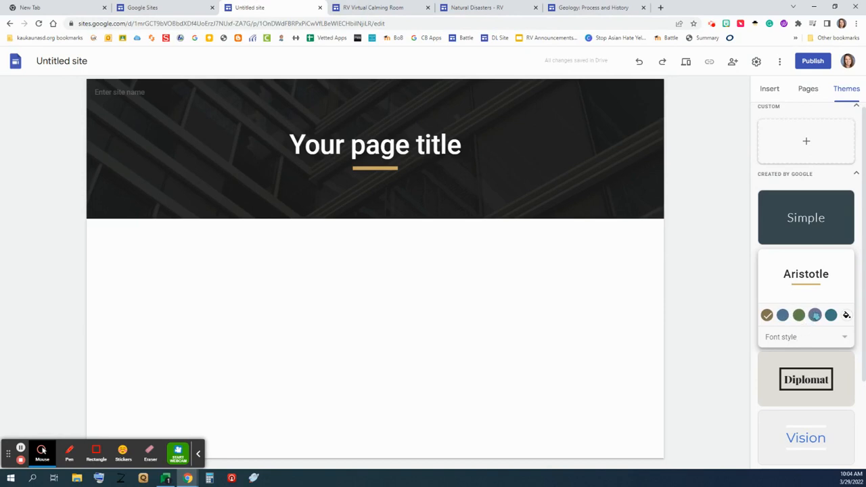
left_click(815, 316)
left_click(788, 345)
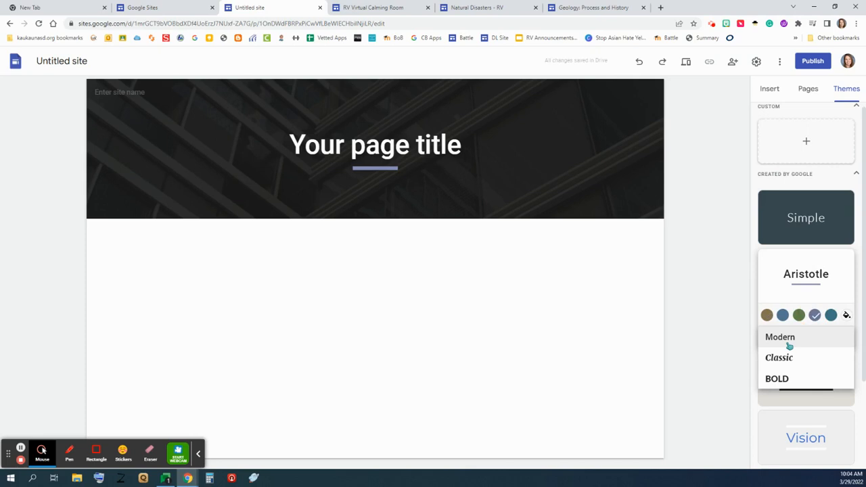
left_click(788, 339)
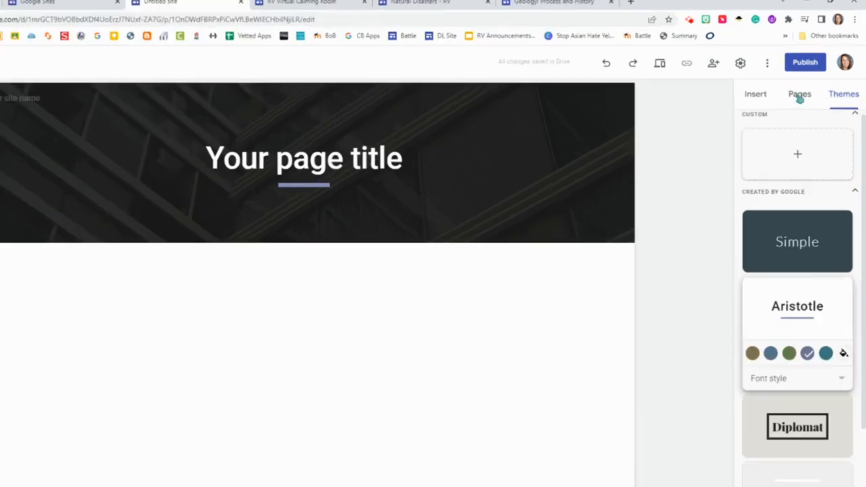
left_click(809, 90)
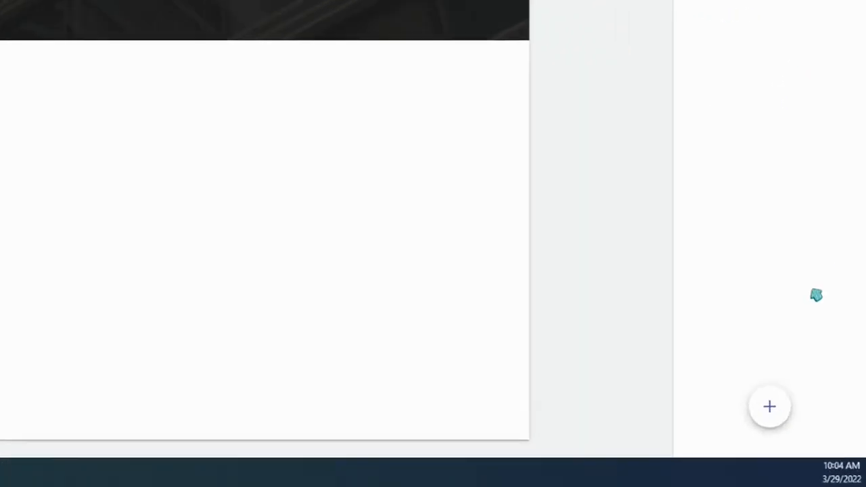
Step: Create three new pages named History, Types and Effects
mouse_move(808, 445)
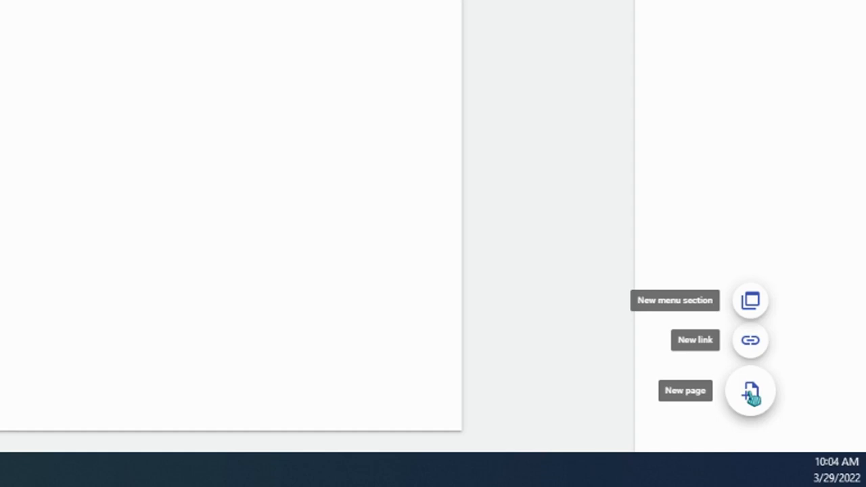
left_click(752, 392)
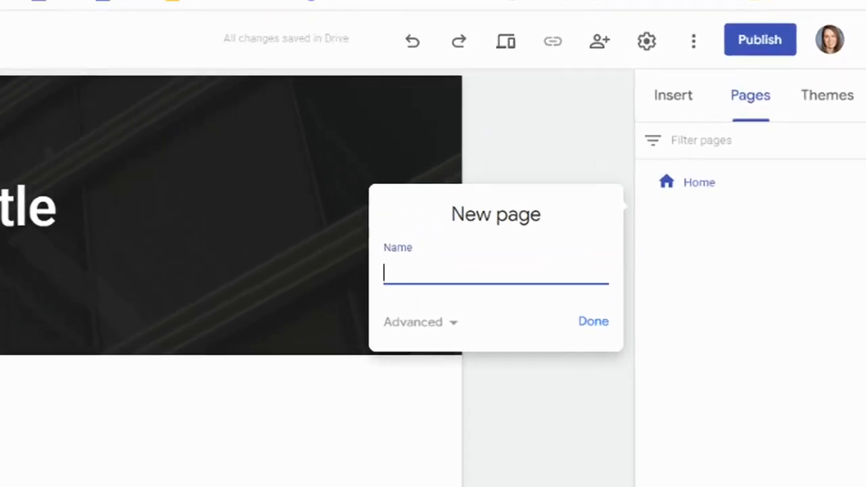
type("History")
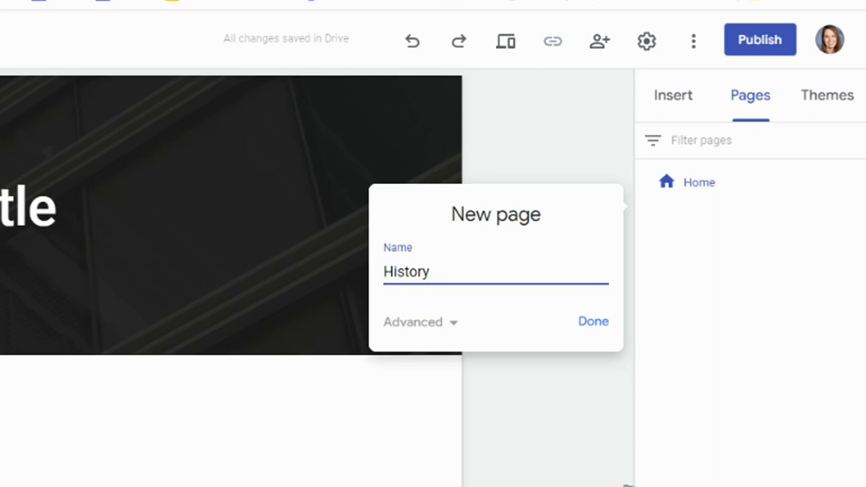
left_click(594, 325)
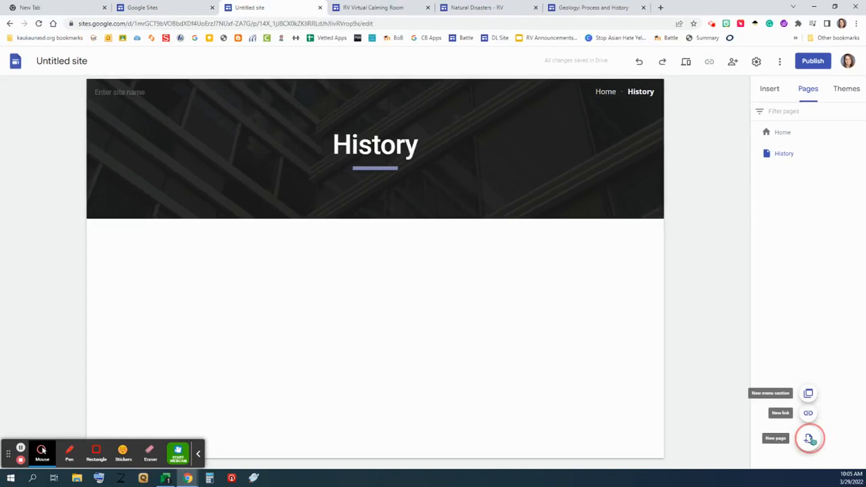
left_click(810, 440)
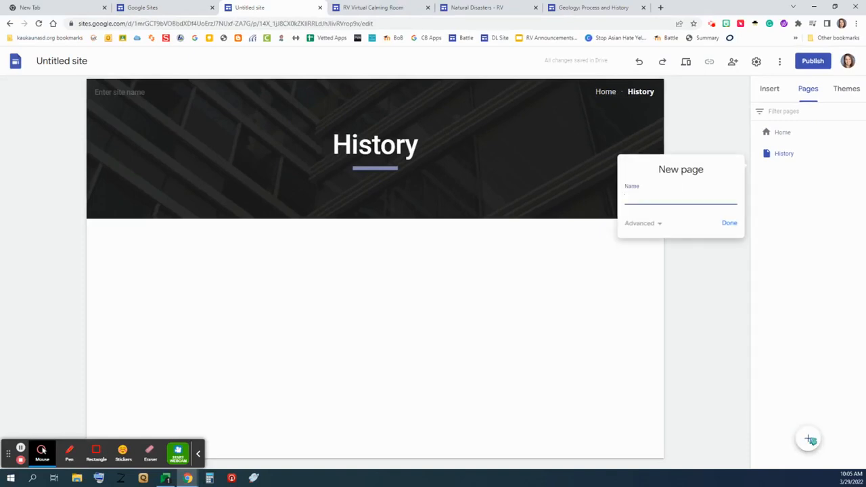
type("Types")
left_click(730, 223)
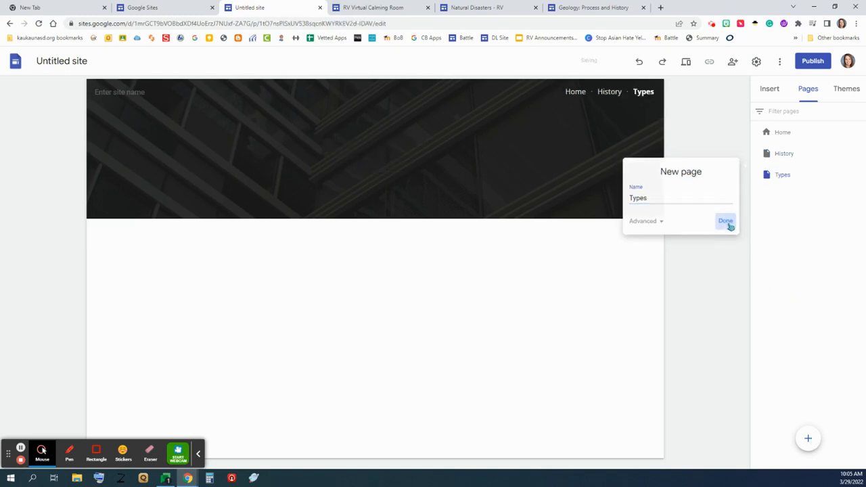
left_click(808, 439)
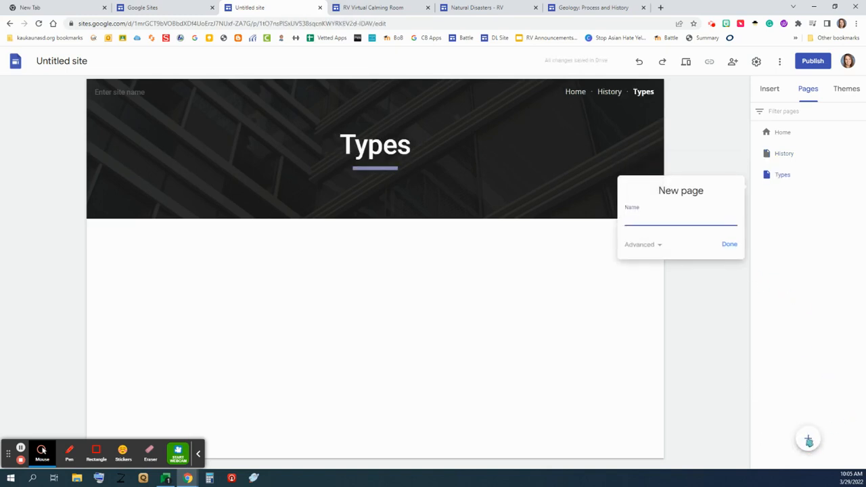
type("Effects")
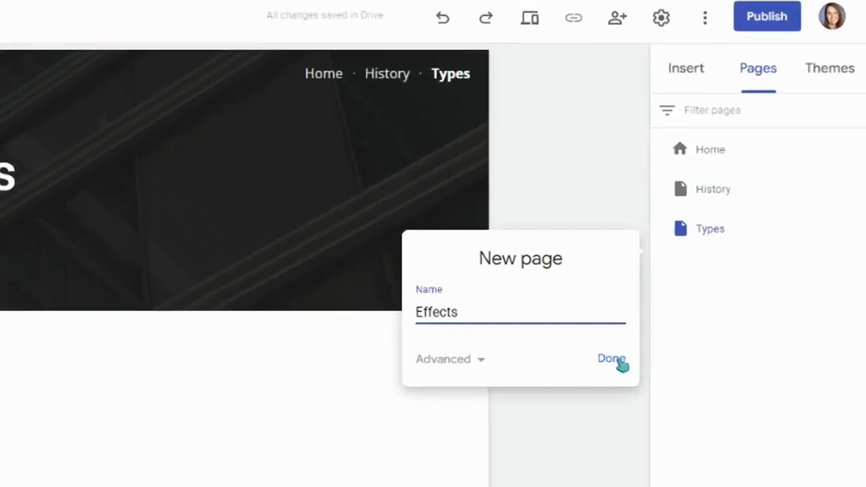
left_click(733, 246)
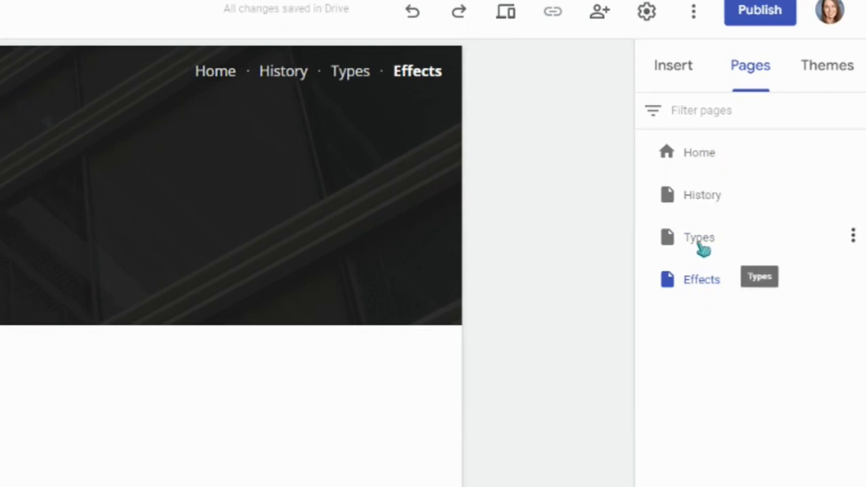
Step: Move Types below Effects, rename it 'Change', and go back to the Home page
left_click_drag(703, 249, 691, 198)
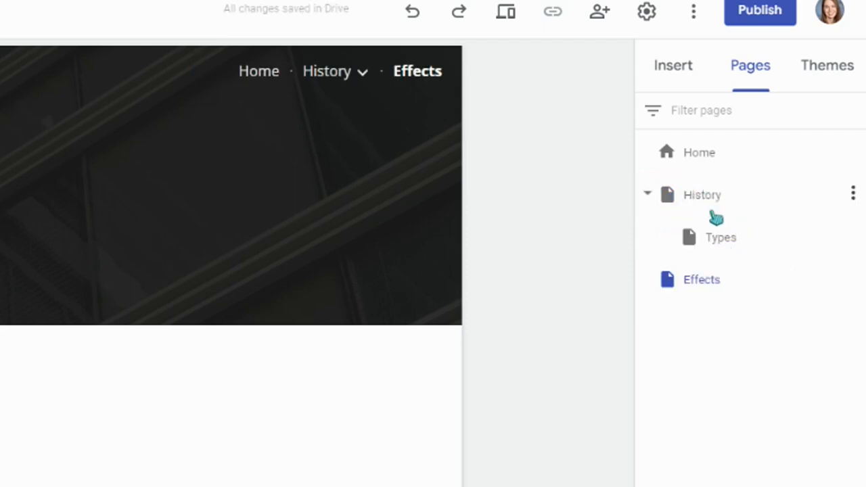
left_click_drag(704, 251, 685, 306)
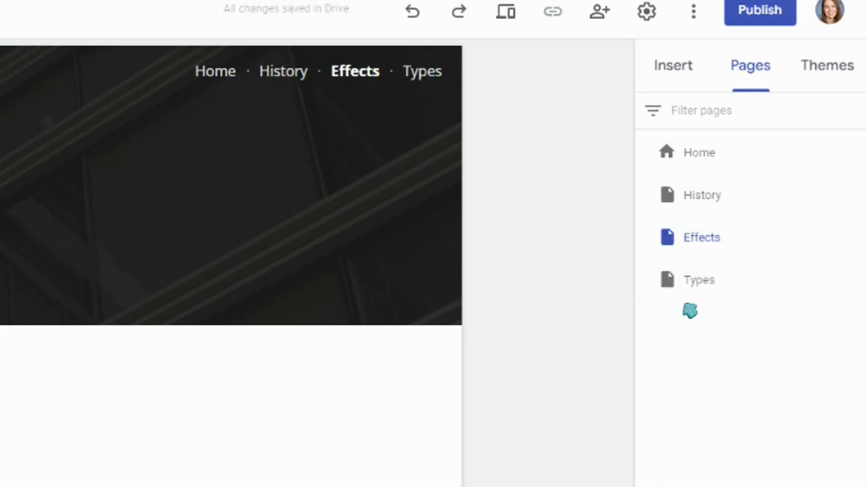
double_click(722, 291)
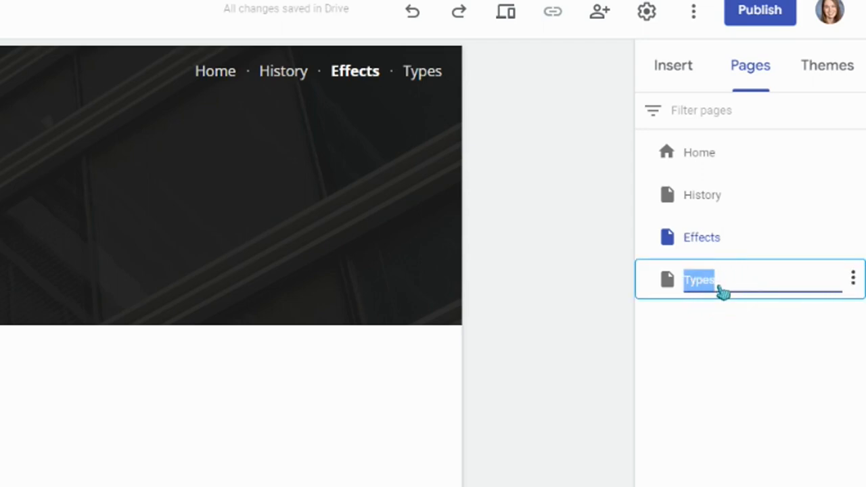
type("Change the")
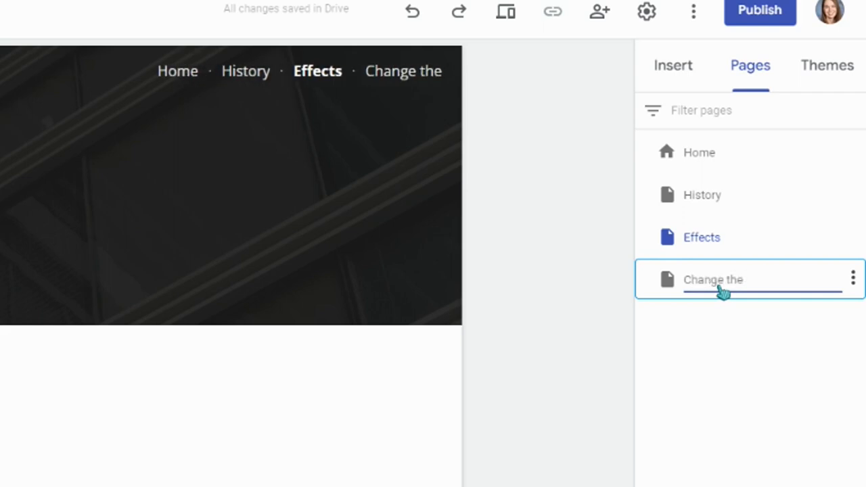
key("BackSpace")
key("BackSpace")
key("BackSpace")
key("BackSpace")
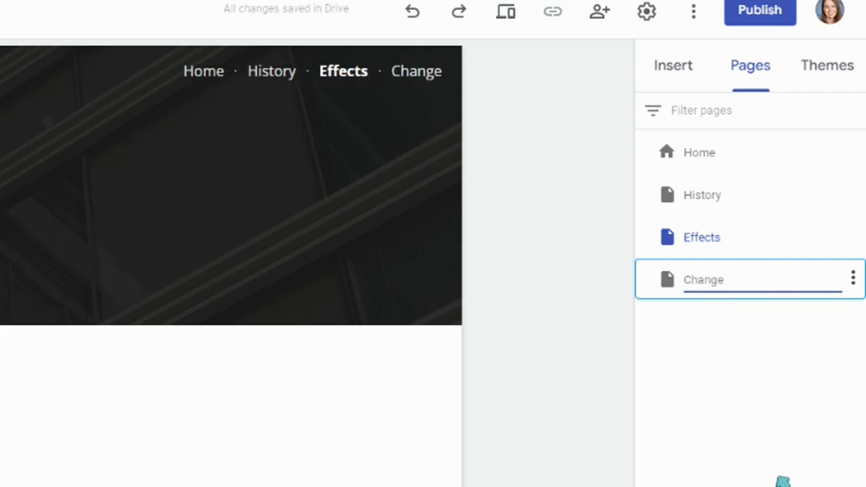
left_click(688, 159)
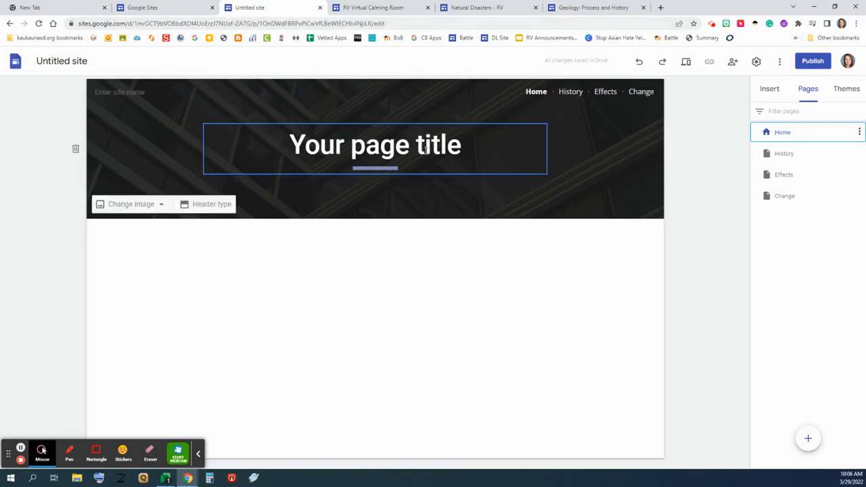
Step: Replace the 'Your page title' header text with 'Fake New'
left_click_drag(469, 150, 430, 148)
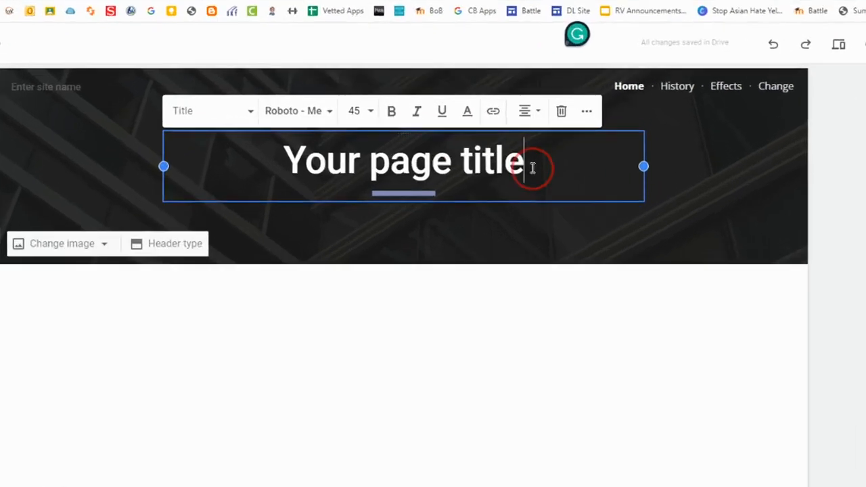
left_click_drag(557, 189, 266, 198)
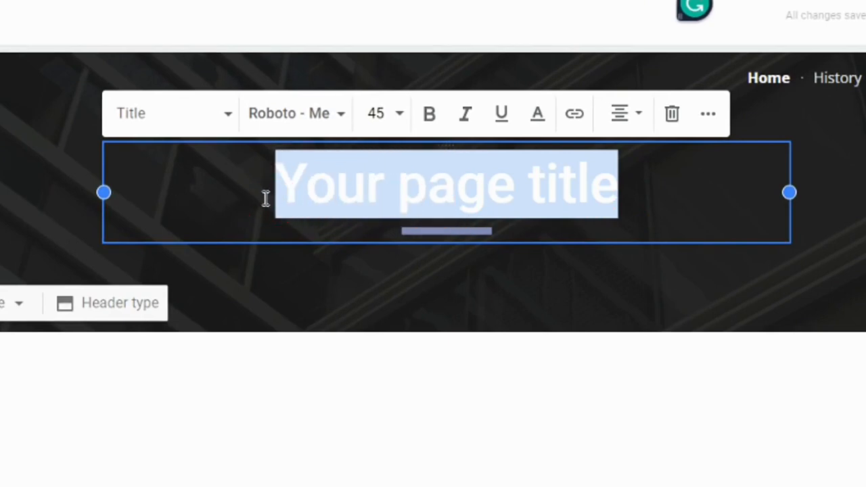
type("Fake ")
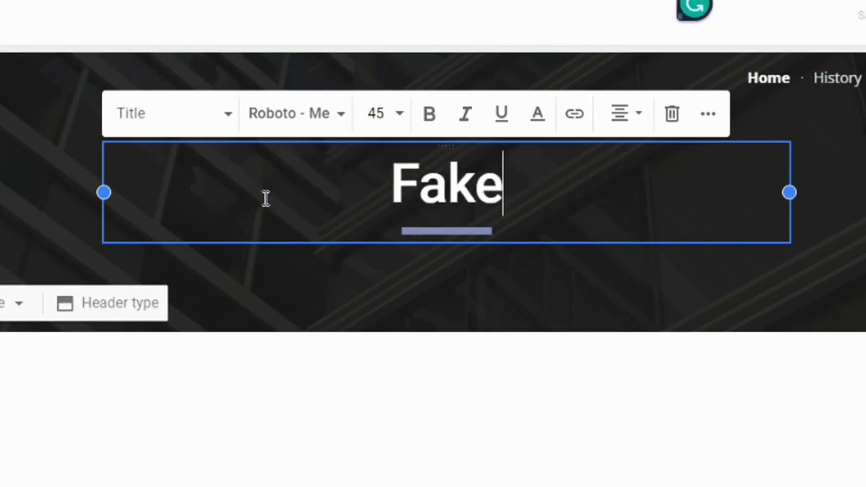
type("New a")
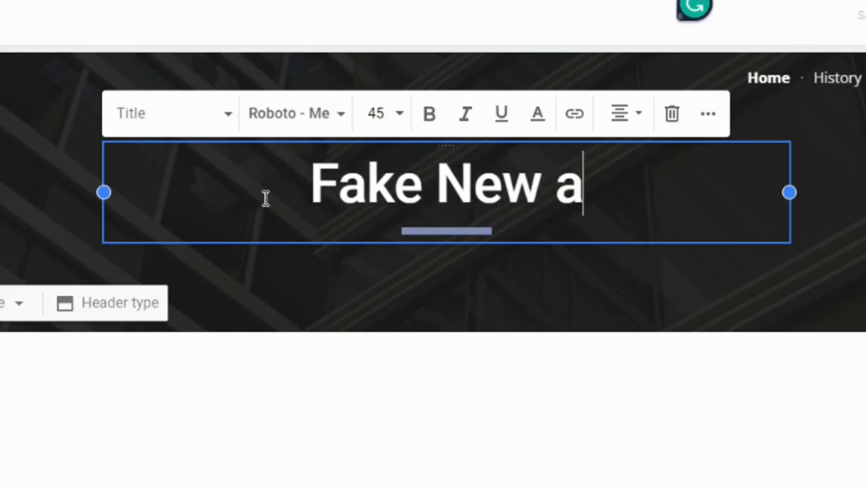
type("nd Mis")
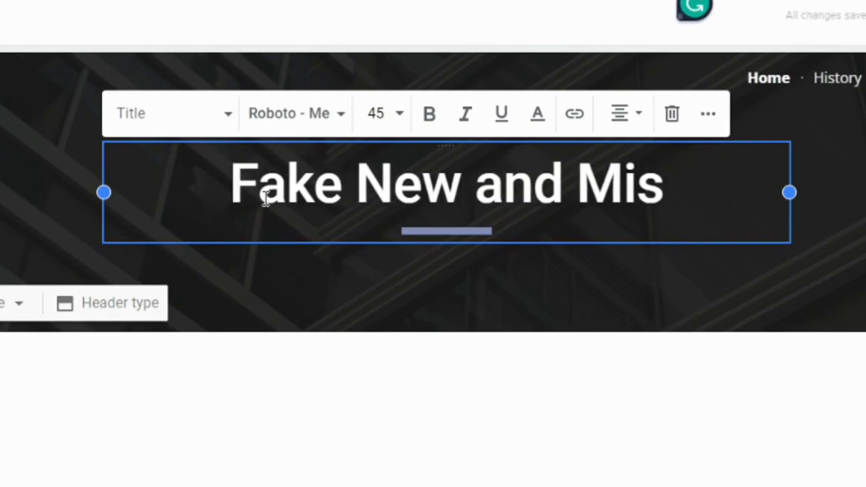
key("BackSpace")
key("BackSpace")
key("BackSpace")
key("BackSpace")
key("BackSpace")
key("BackSpace")
key("BackSpace")
key("BackSpace")
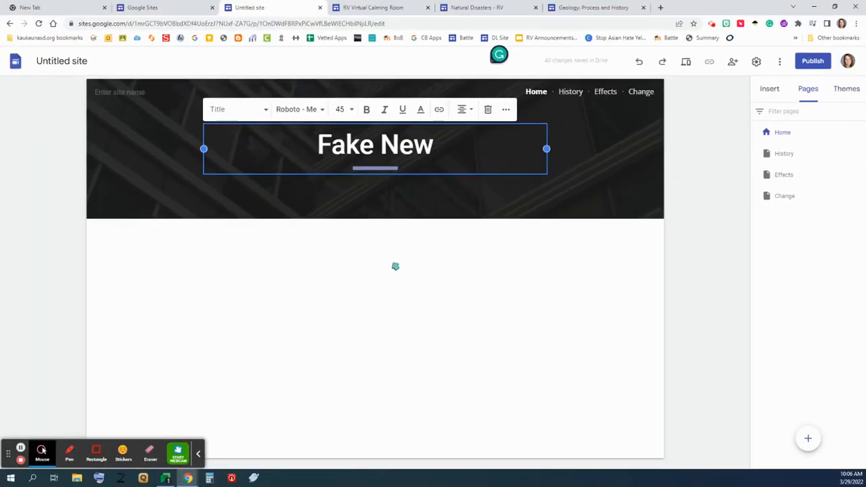
left_click(396, 266)
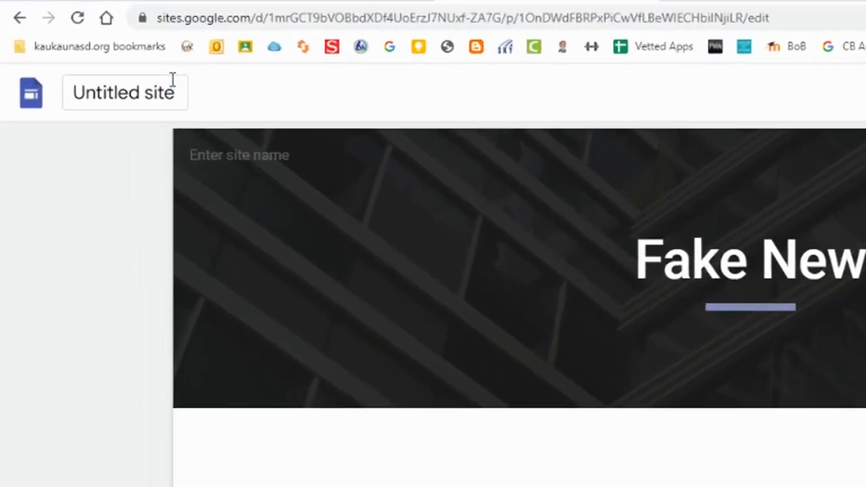
Step: Enter 'Fake News' as the site name in the top-left name box
left_click(86, 64)
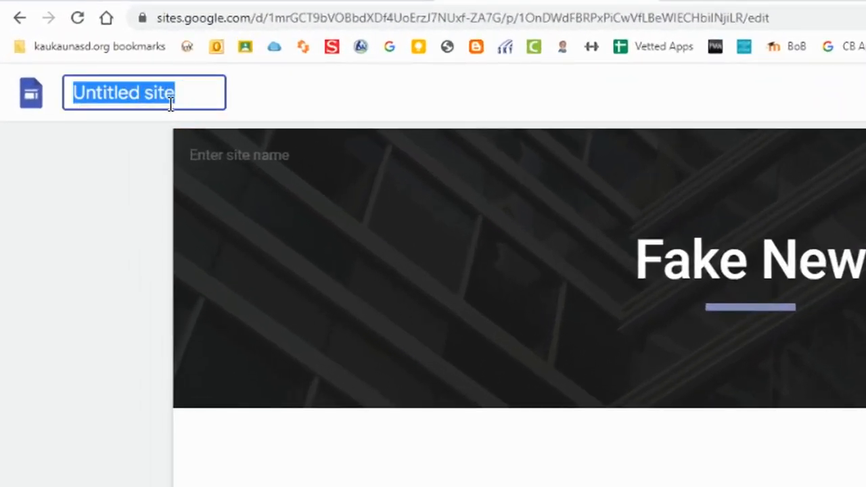
type("Fake New")
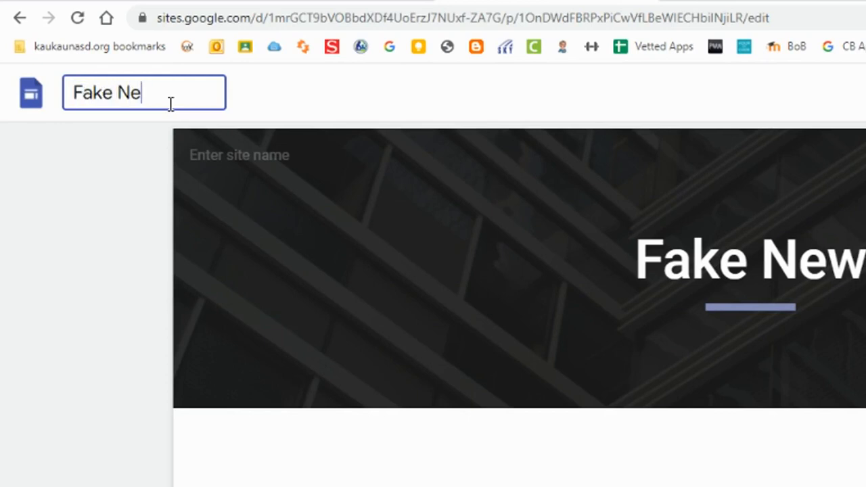
type("s")
right_click(333, 455)
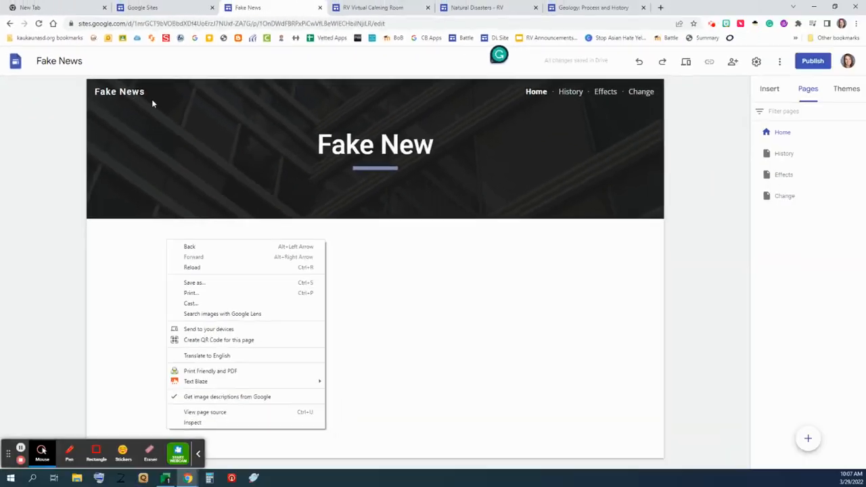
left_click(119, 312)
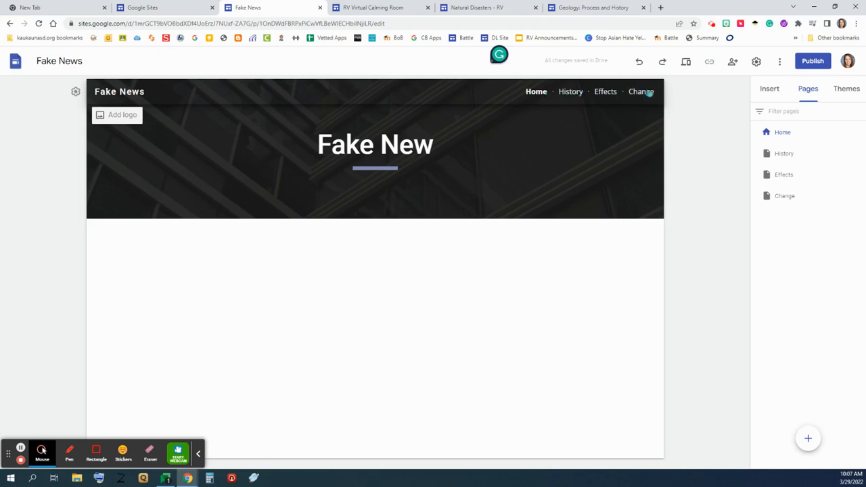
left_click(75, 92)
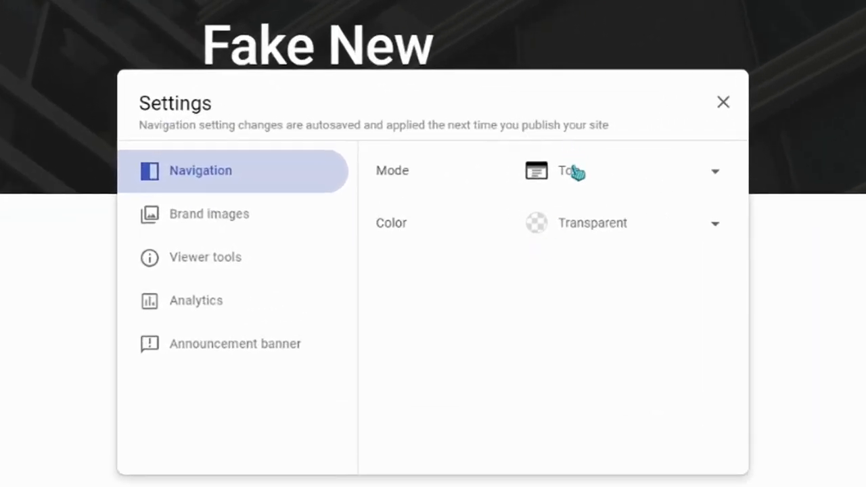
left_click(576, 172)
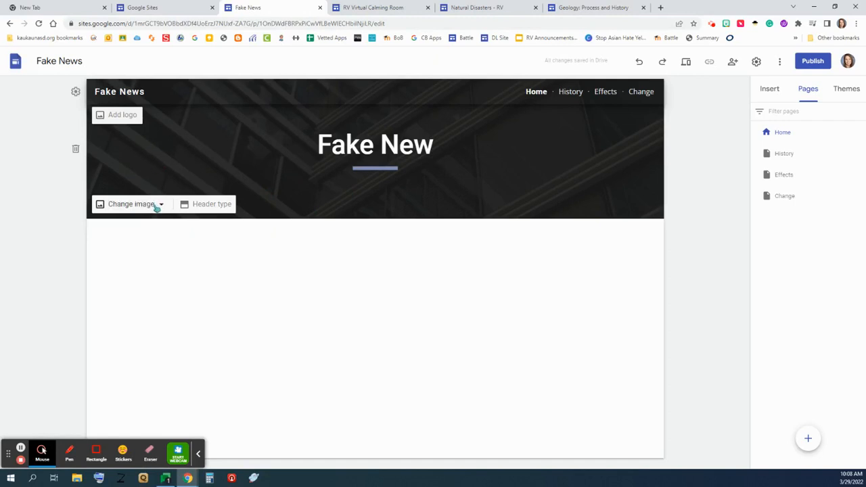
Step: Set the header background to the typewriter keyboard photo from the image gallery
left_click(156, 206)
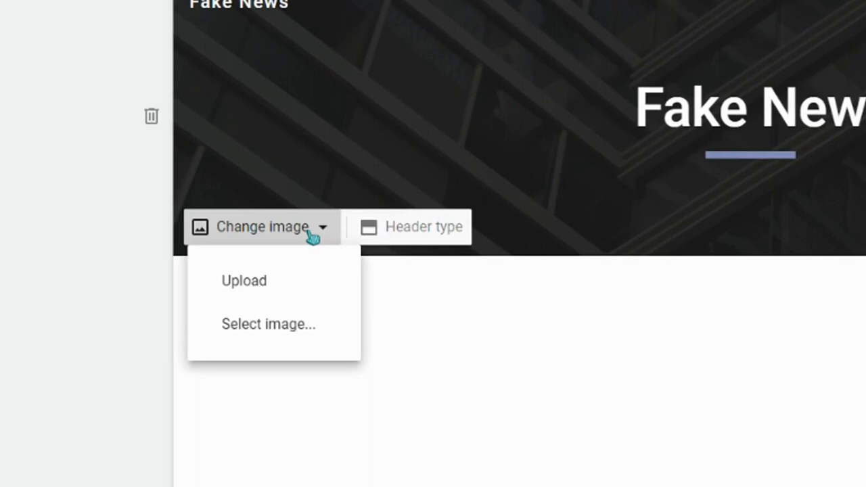
left_click(301, 328)
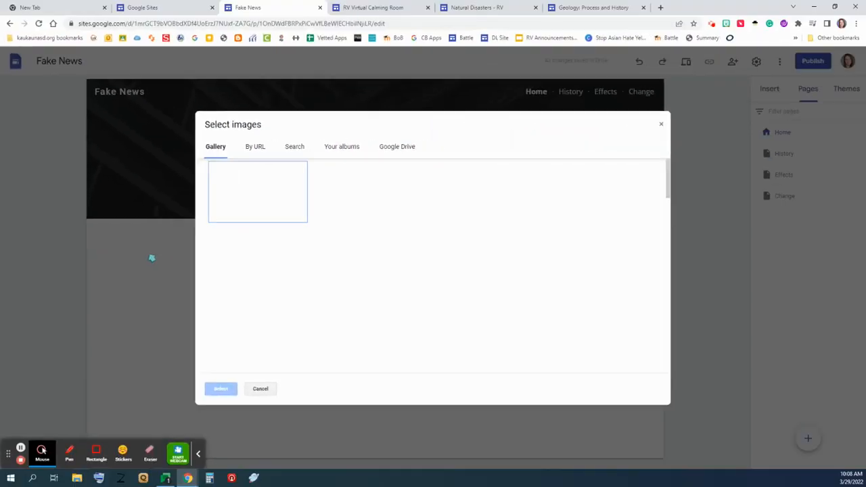
scroll(368, 333, "down", 3)
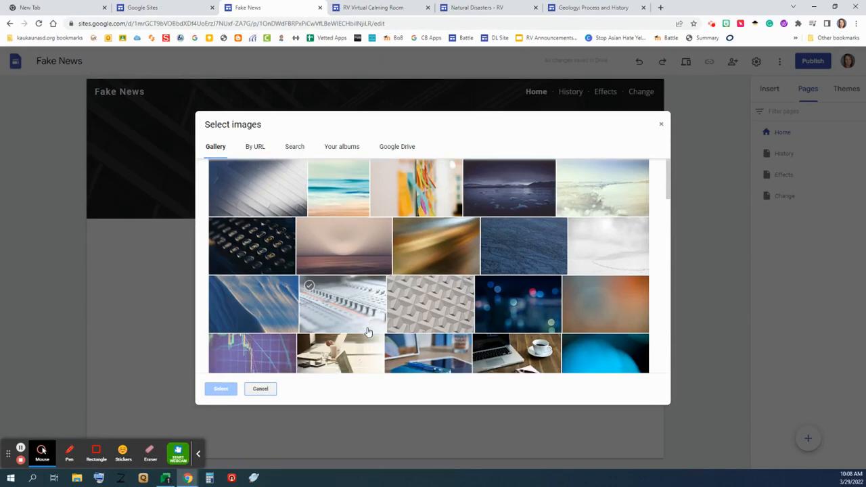
scroll(368, 332, "down", 2)
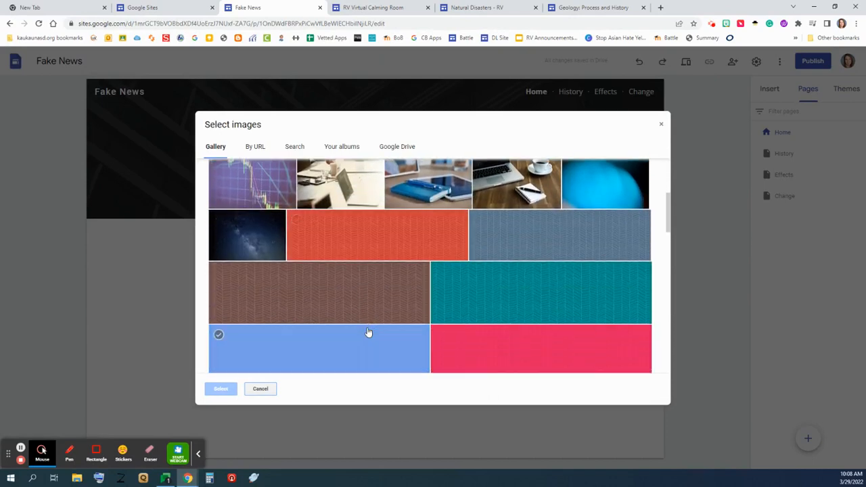
scroll(368, 333, "up", 5)
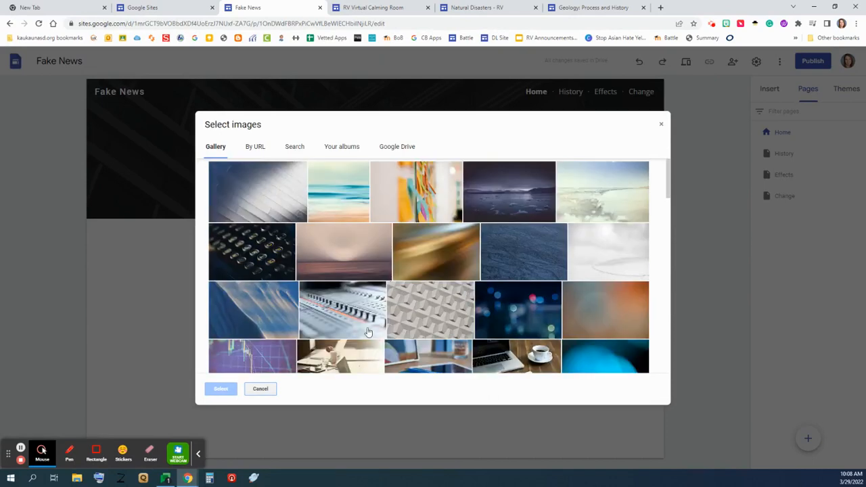
left_click(258, 254)
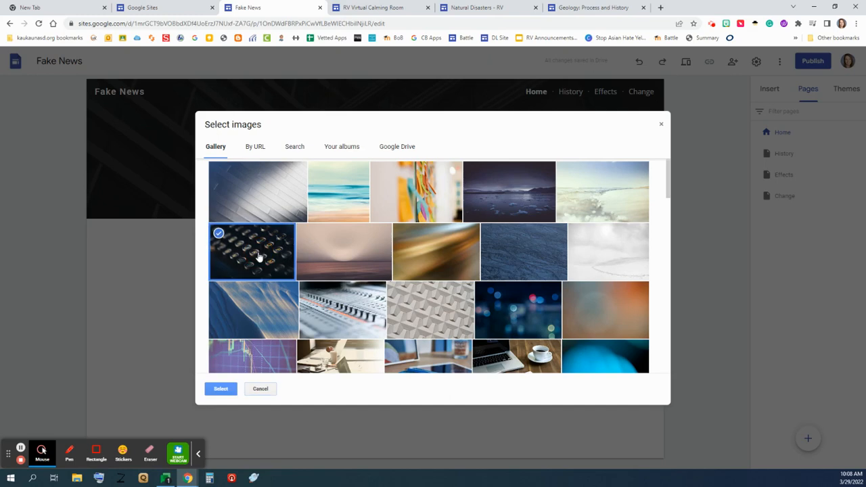
left_click(220, 388)
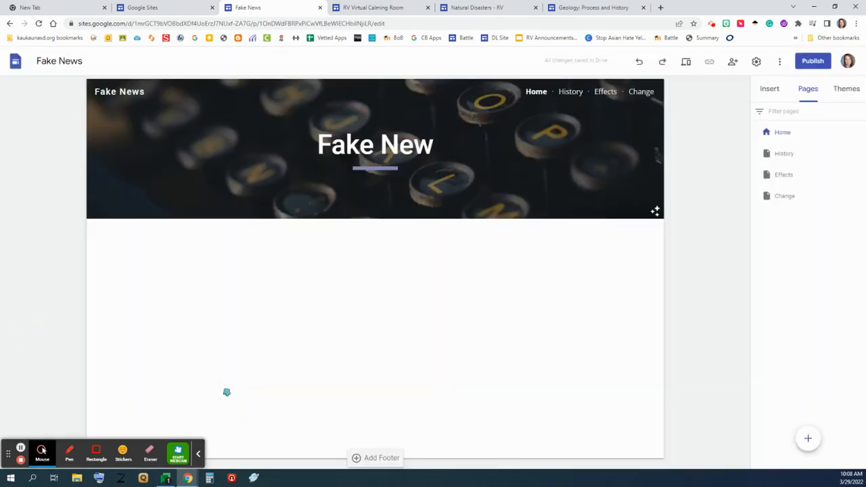
Step: Insert a text box below the header reading 'Fake News and Misinfromation'
double_click(115, 251)
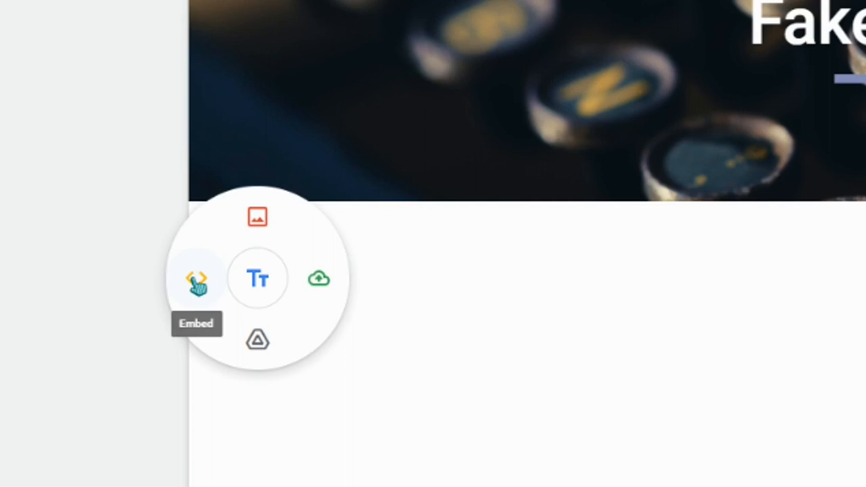
left_click(270, 281)
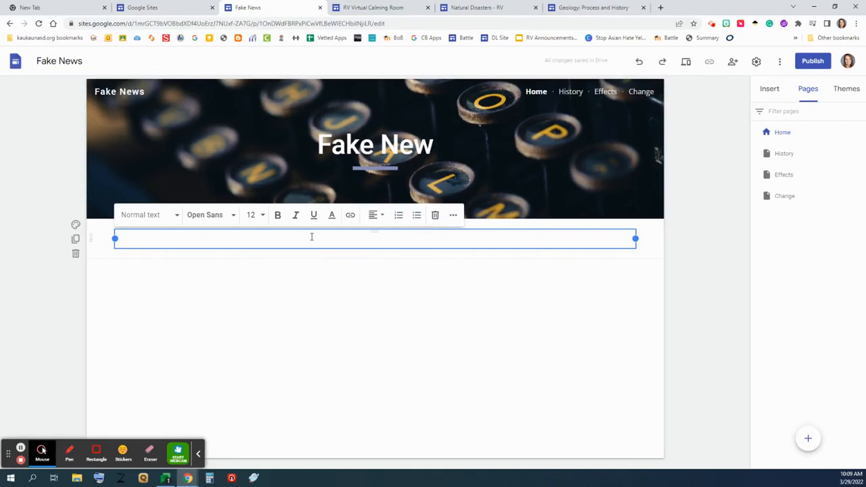
type("Fake N")
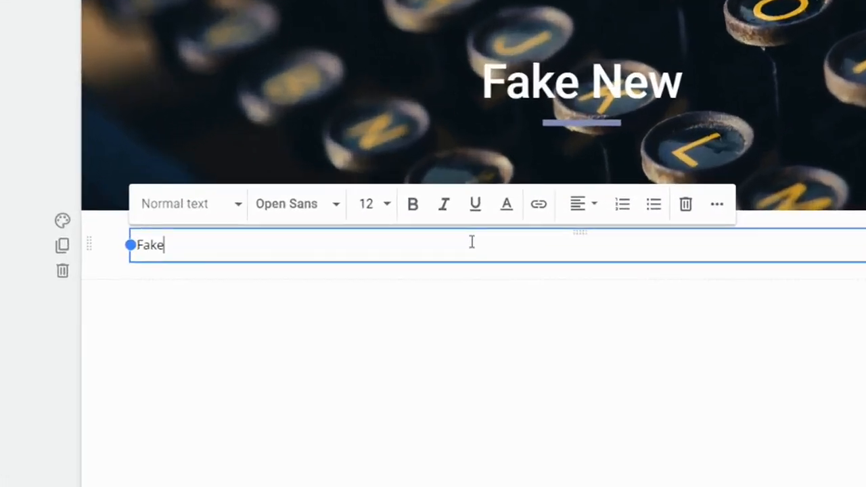
type("ews a")
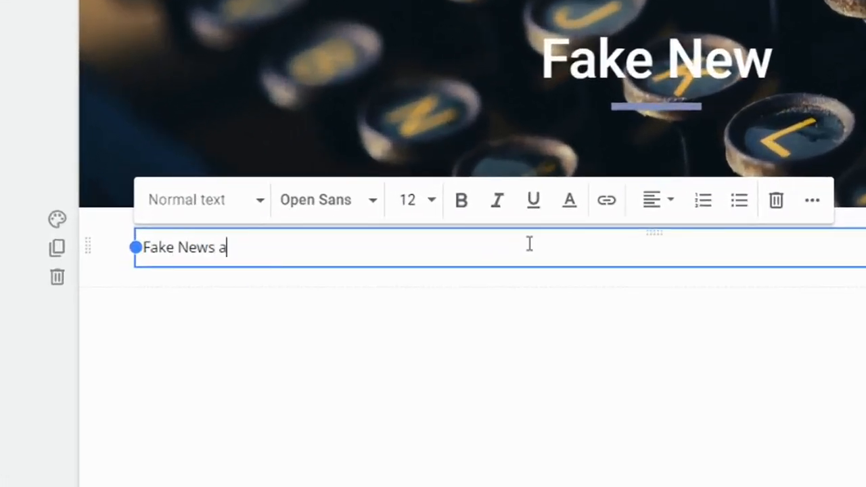
type("nd Mis")
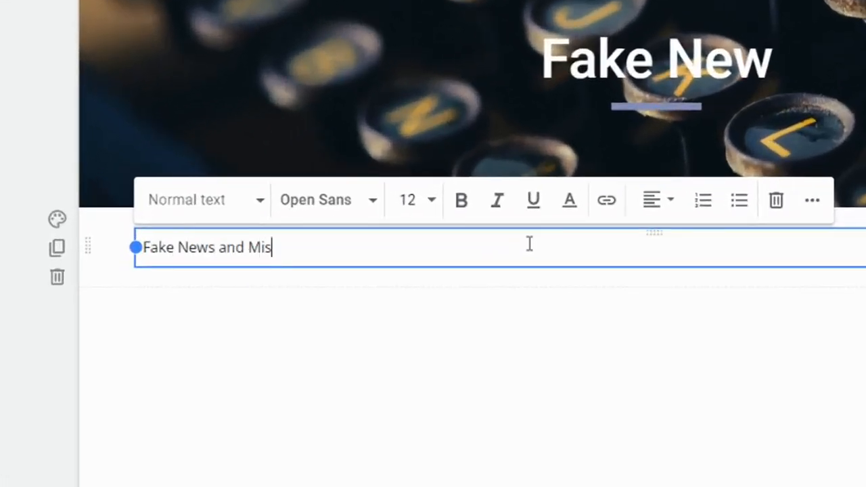
type("infromation")
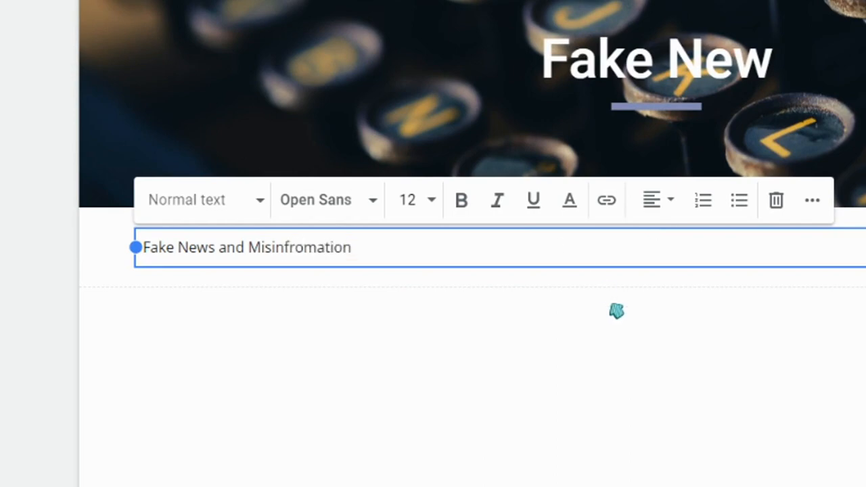
Step: Center the 'Fake News and Misinfromation' line and set its style to Heading
left_click(667, 201)
left_click(663, 255)
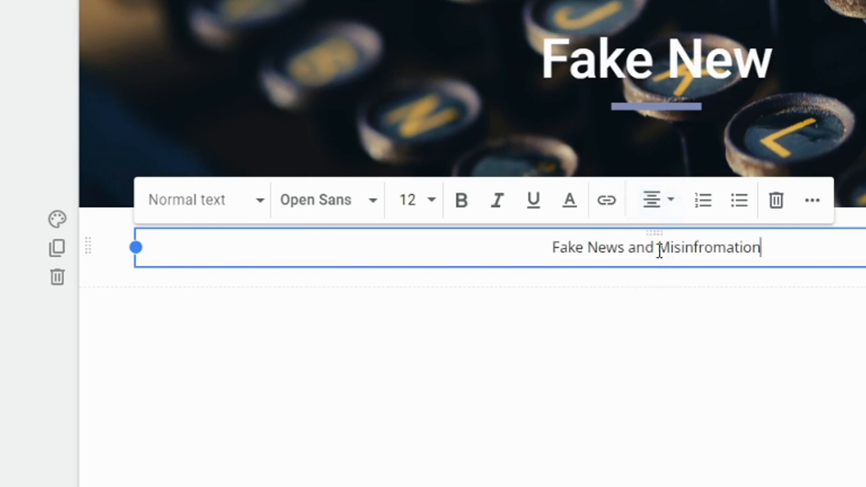
left_click(260, 201)
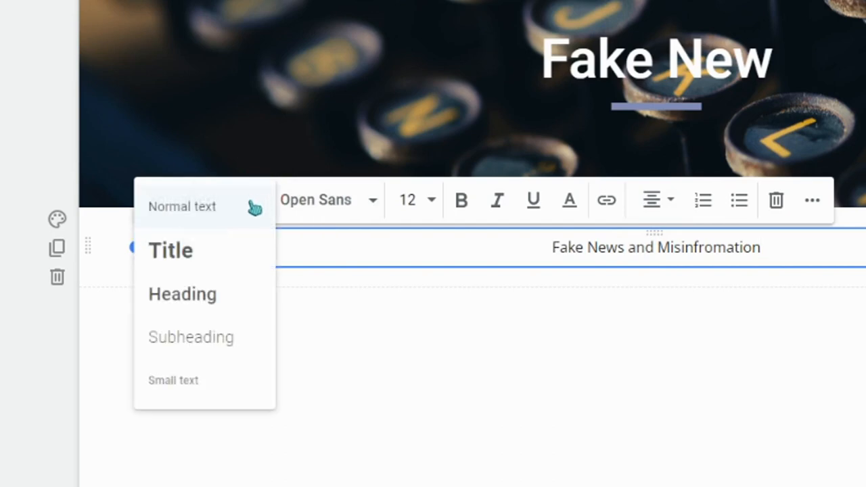
left_click(238, 343)
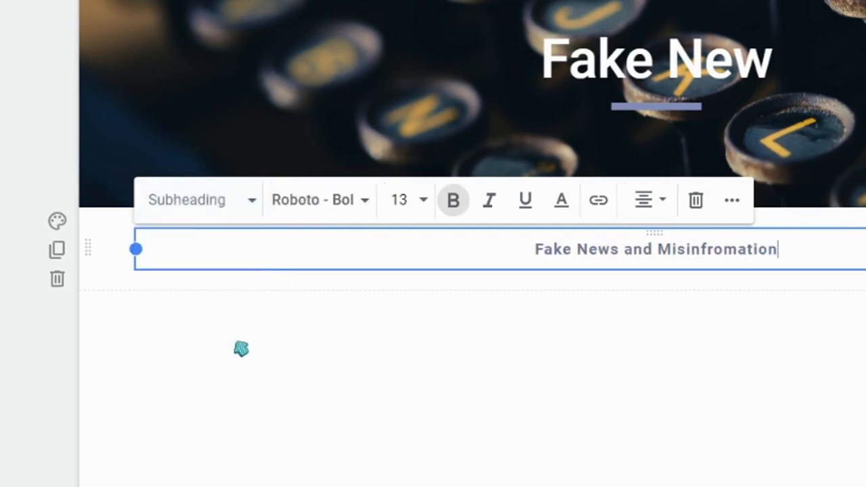
left_click(256, 203)
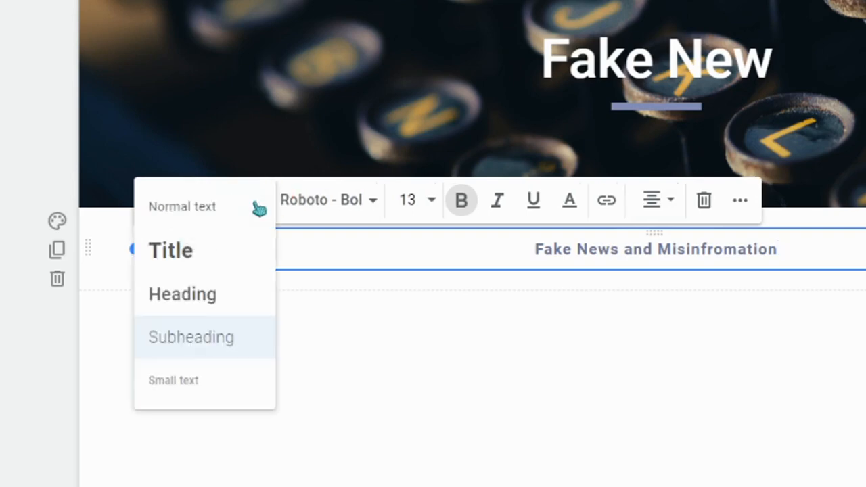
left_click(232, 296)
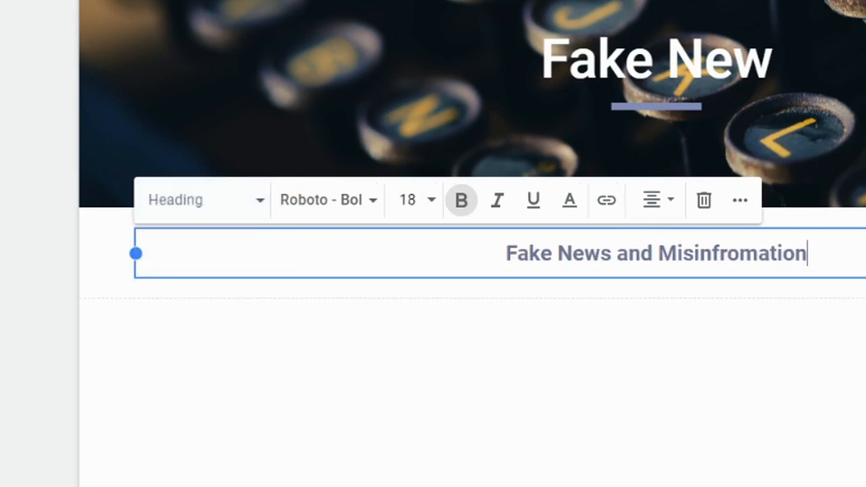
Step: Give the title section the light grey-blue Style 2 background
left_click(374, 203)
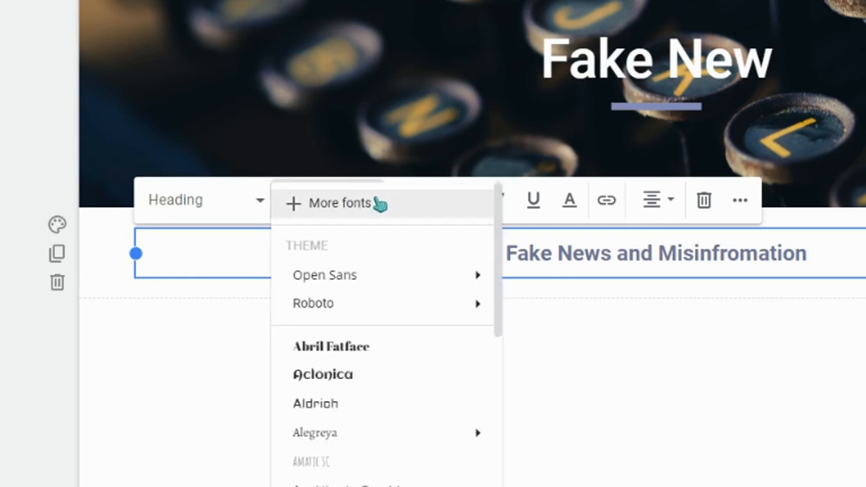
left_click(749, 485)
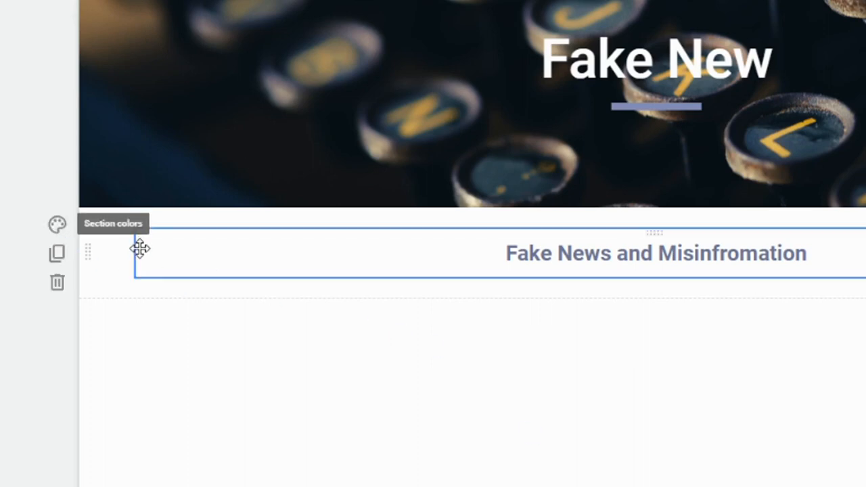
left_click(58, 226)
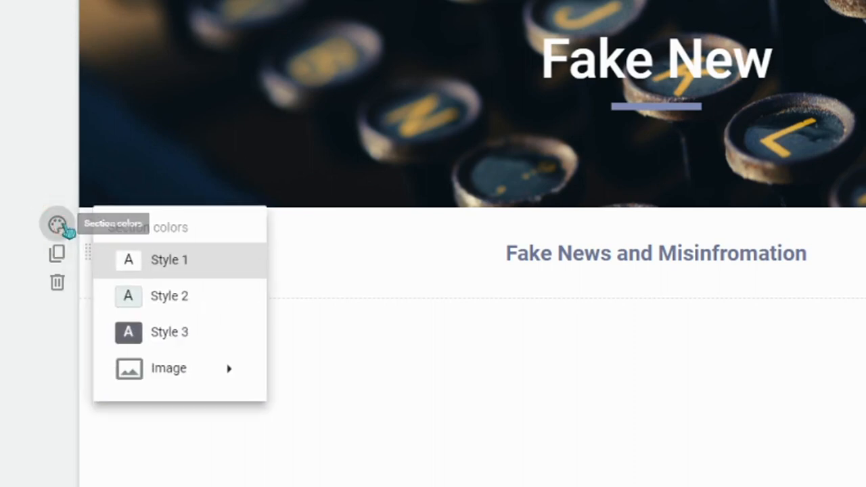
left_click(193, 308)
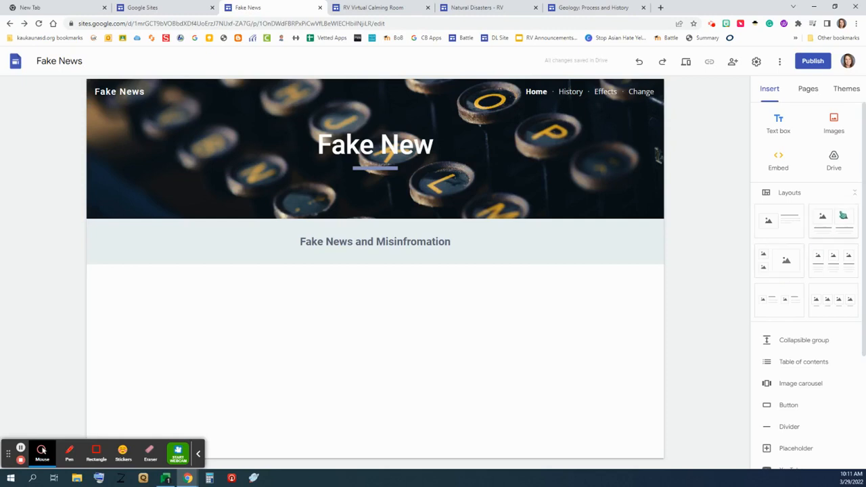
Step: Add a three-column layout section below the heading
left_click(786, 264)
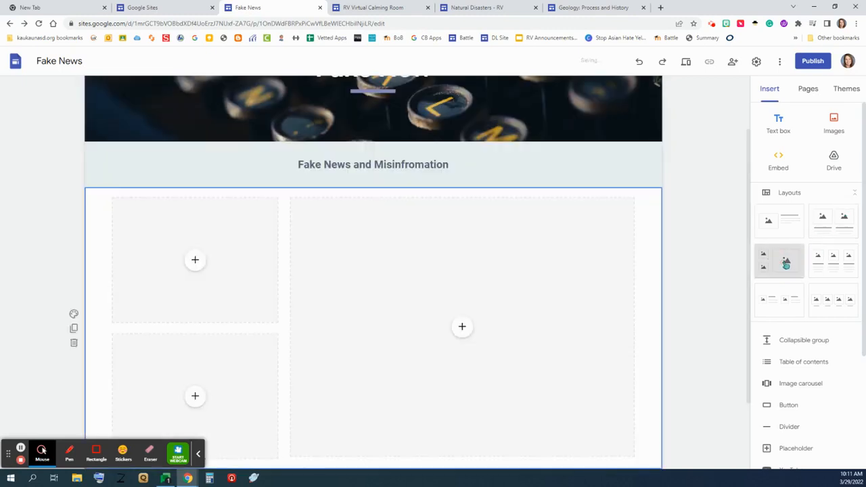
scroll(544, 218, "up", 3)
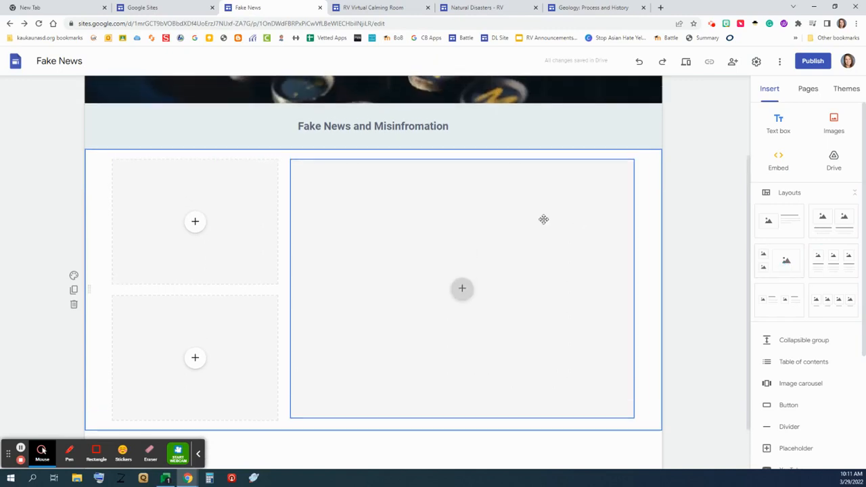
scroll(547, 223, "up", 1)
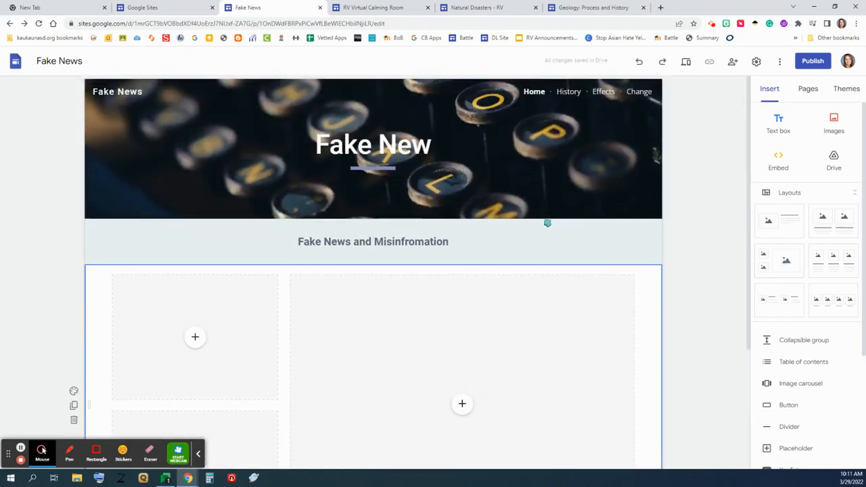
scroll(547, 222, "down", 1)
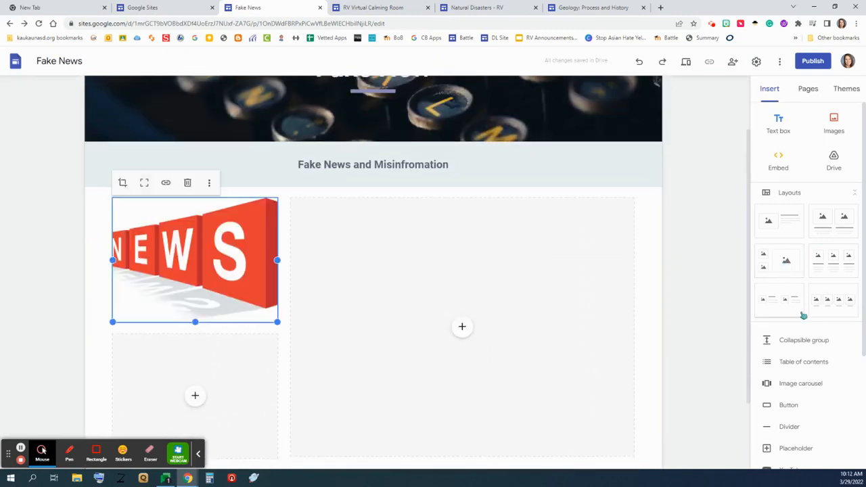
left_click(827, 263)
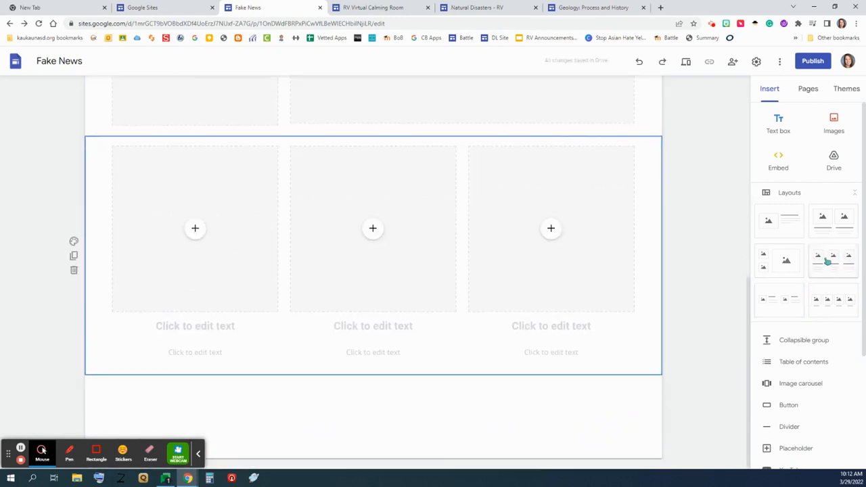
scroll(517, 267, "up", 6)
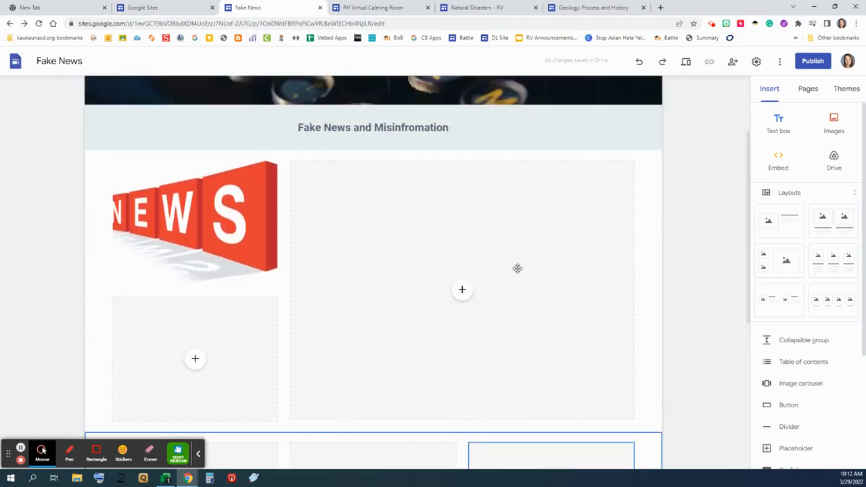
scroll(518, 269, "down", 4)
scroll(518, 268, "up", 1)
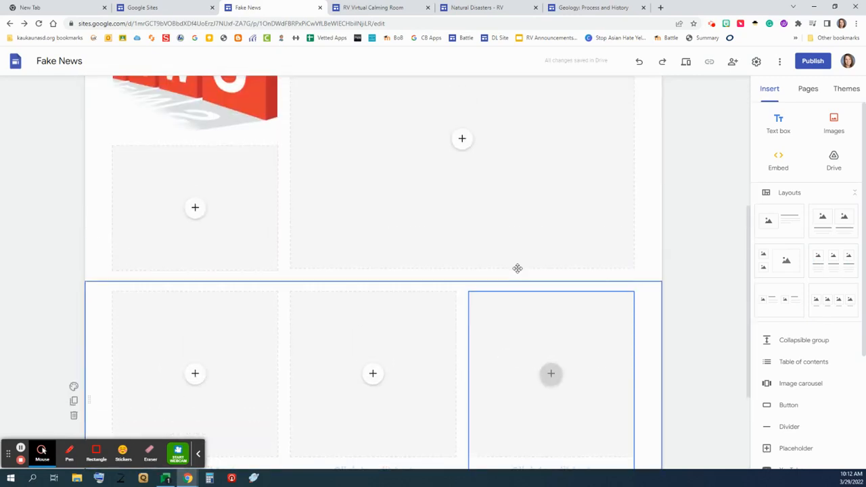
Step: Search Google Images for 'news' from the first column's image placeholder
left_click(74, 158)
left_click(199, 242)
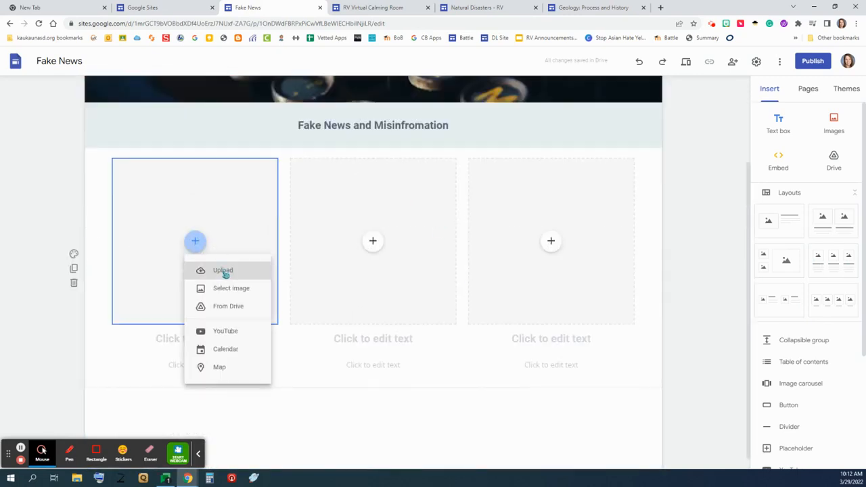
left_click(223, 289)
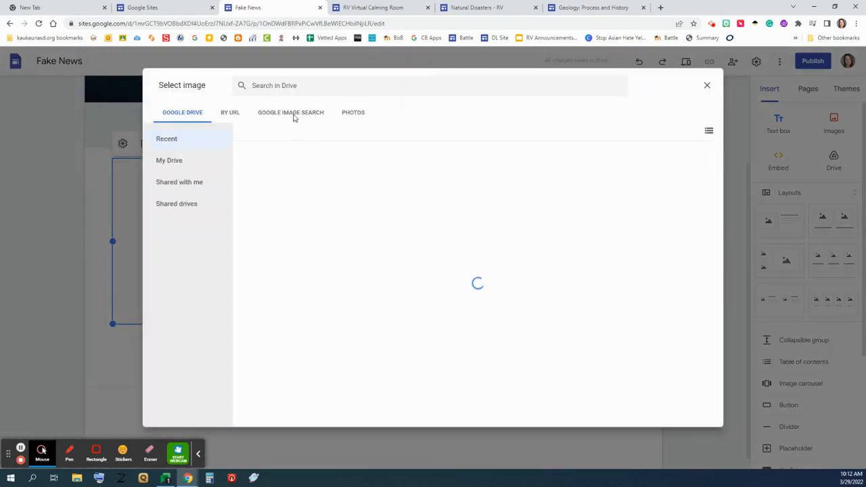
left_click(292, 115)
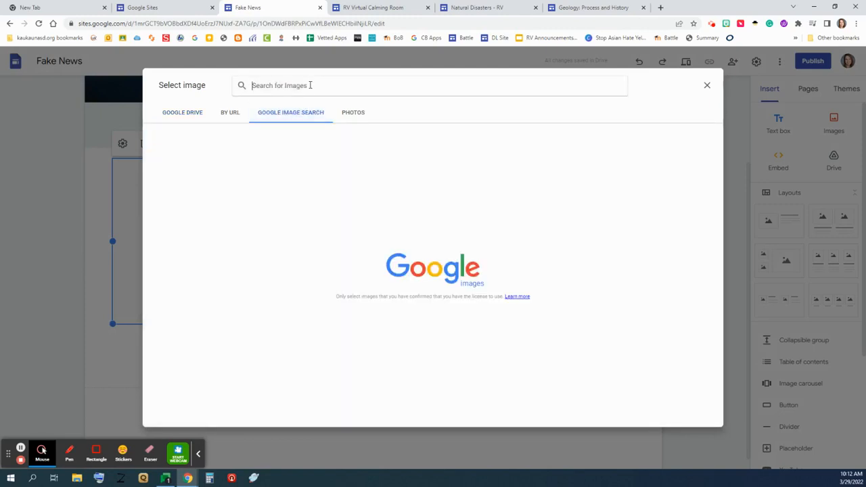
type("new")
key("Return")
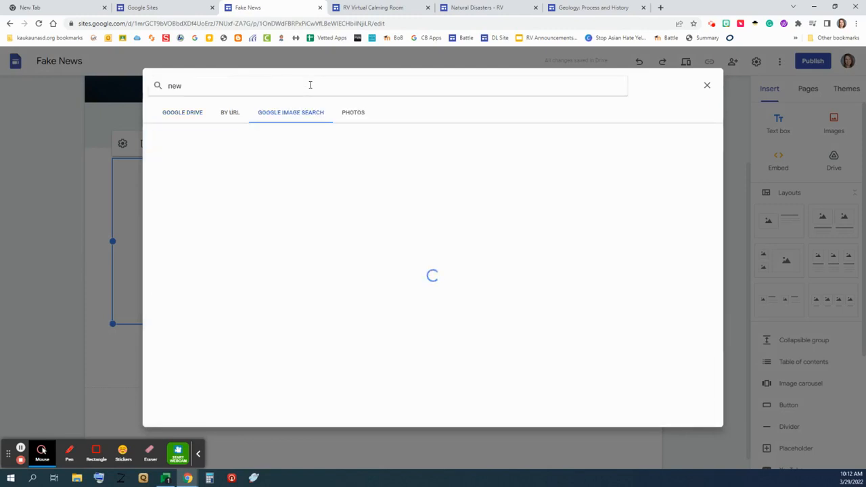
type("s")
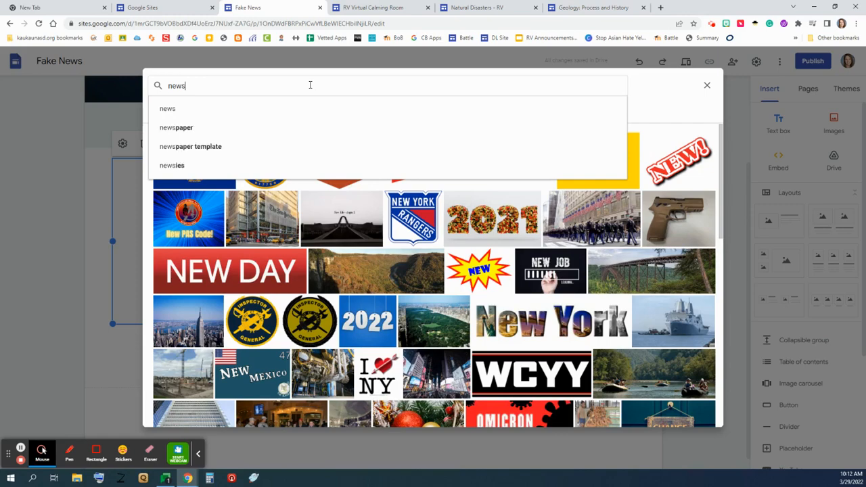
key("Return")
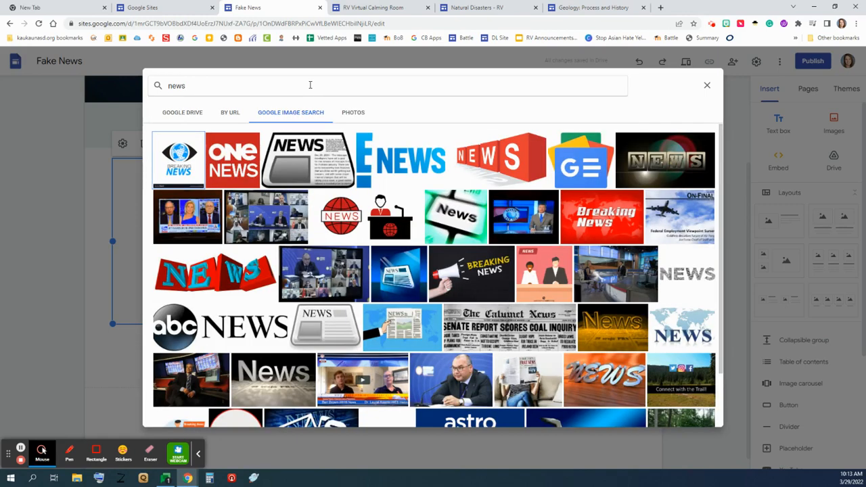
Step: Insert the red 3D NEWS image into the first column and fit it to its box
left_click(498, 159)
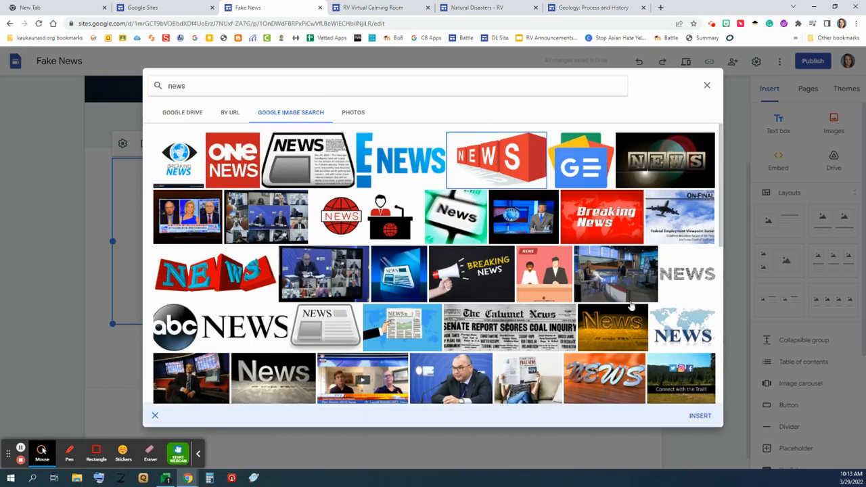
left_click(699, 415)
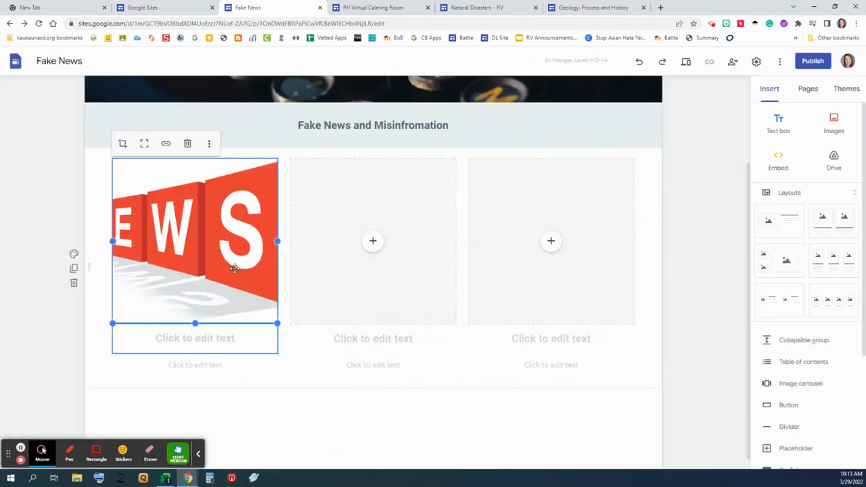
left_click(144, 145)
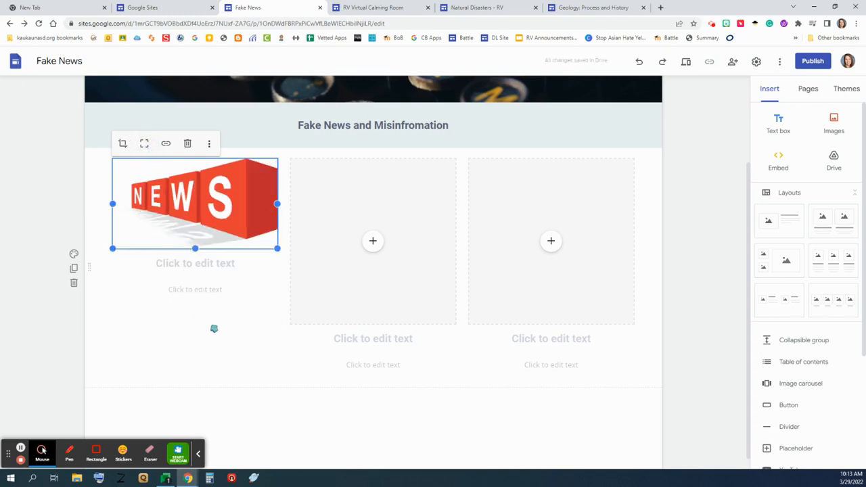
left_click(204, 266)
left_click(373, 242)
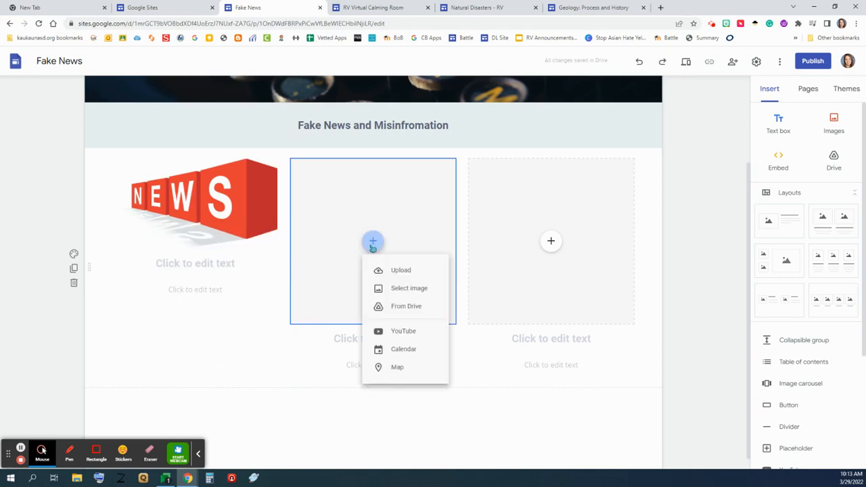
Step: Embed the 'What Is Fake News?' YouTube video, found by searching 'fade news', in the middle box
left_click(406, 332)
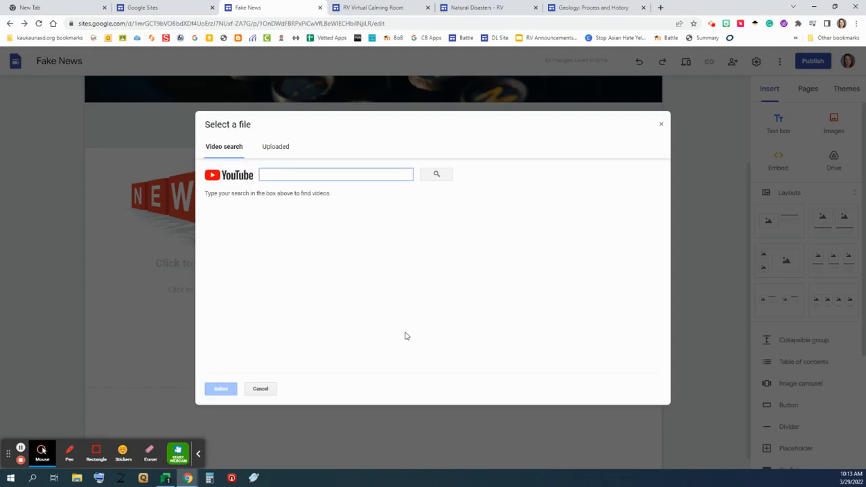
type("fad")
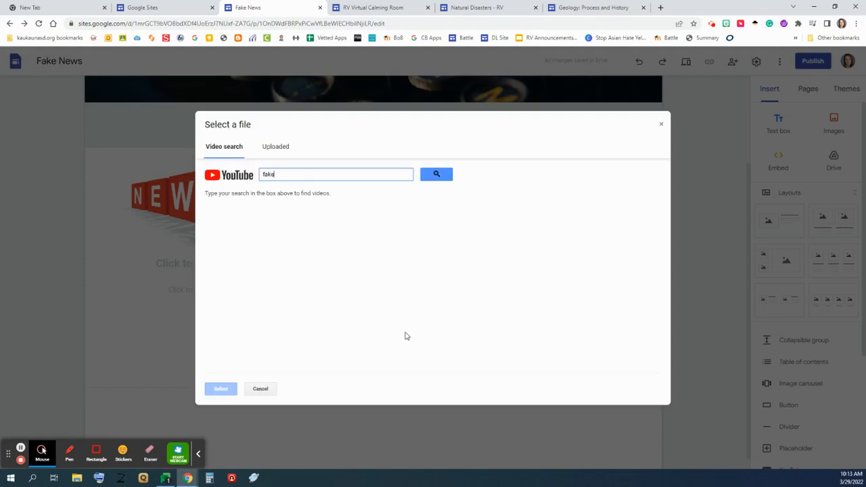
type("e news")
key("Return")
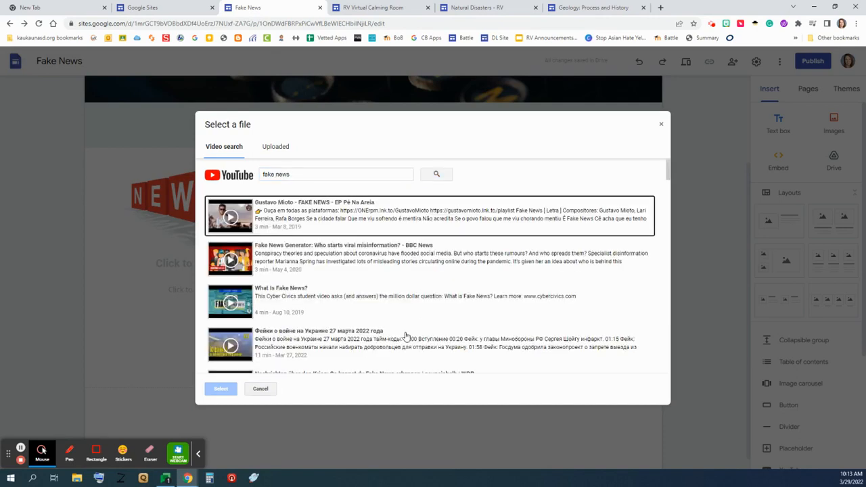
right_click(302, 298)
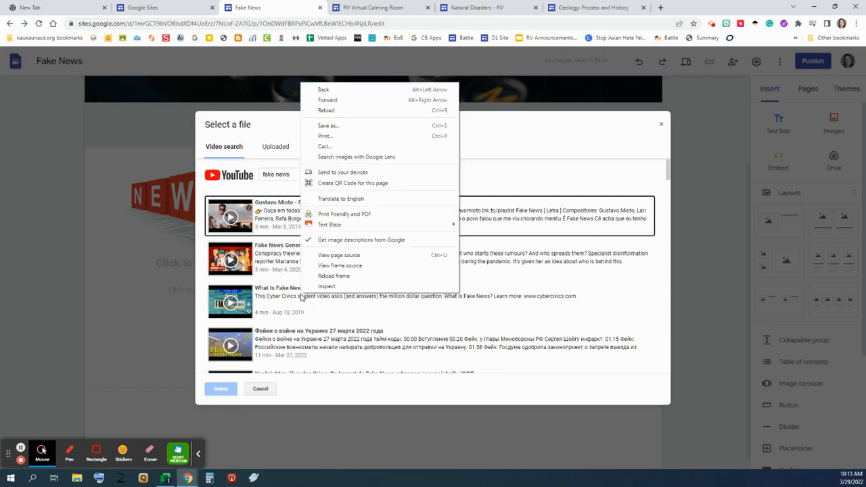
left_click(282, 298)
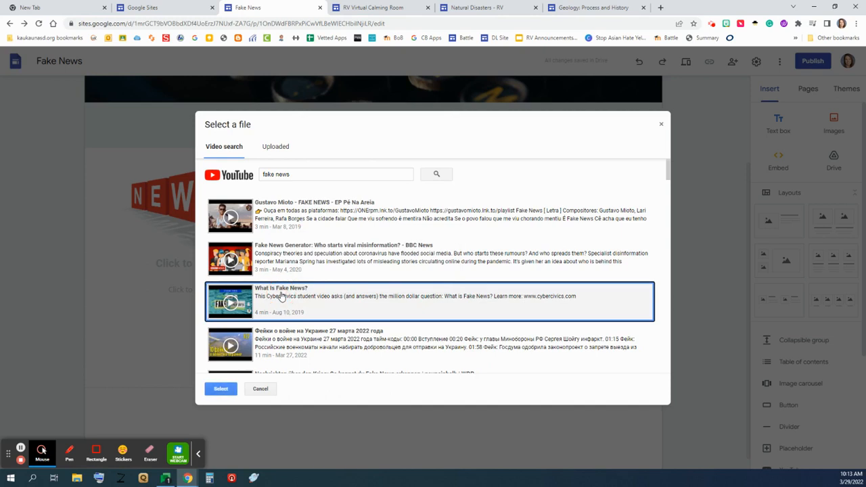
left_click(228, 390)
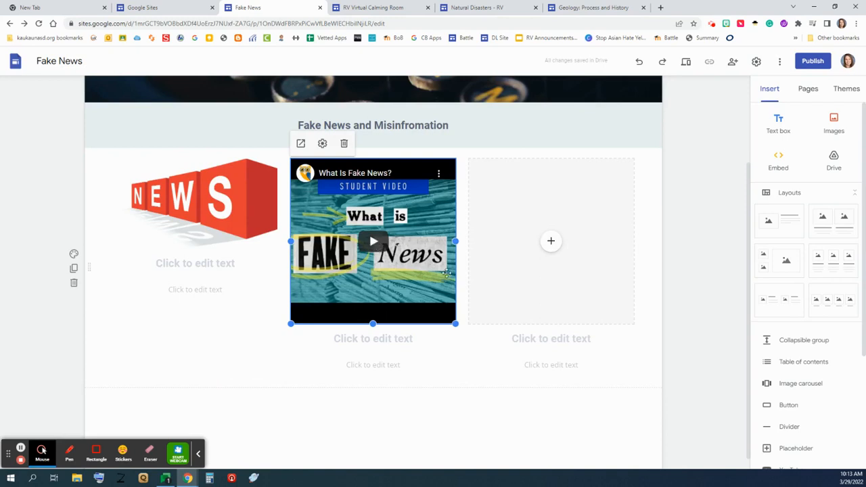
left_click(391, 337)
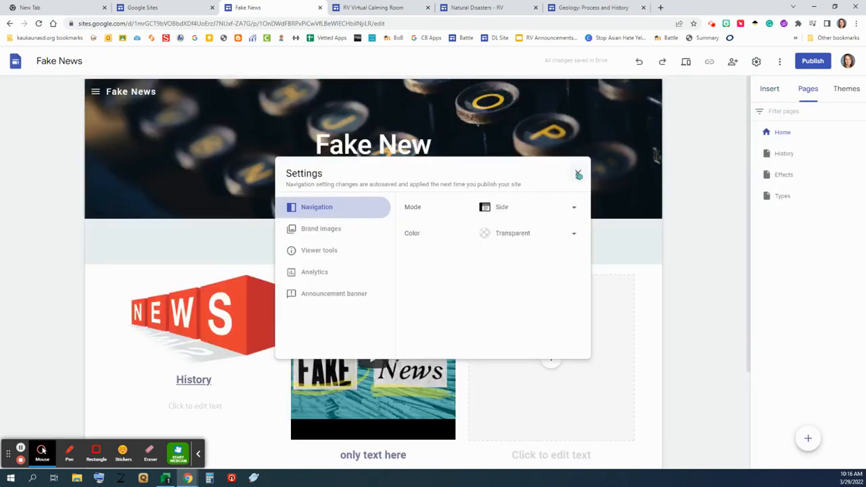
key("Escape")
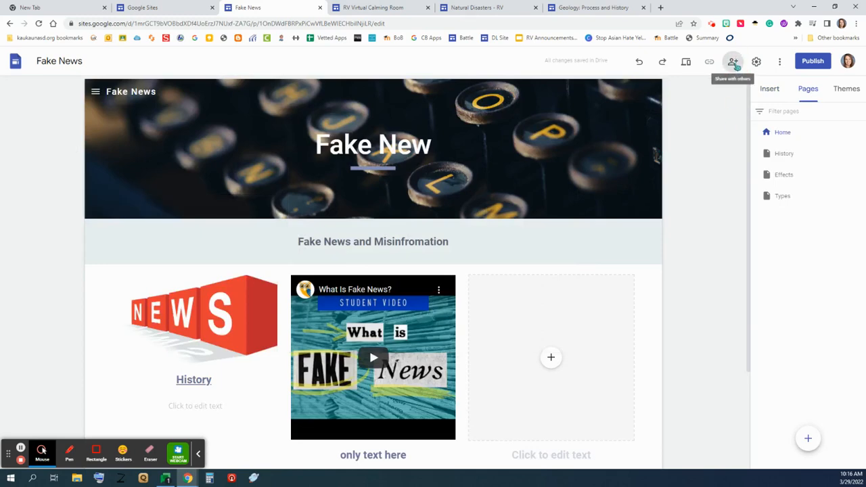
Step: Begin inviting a colleague to the site with Editor access, then cancel without sending
left_click(735, 63)
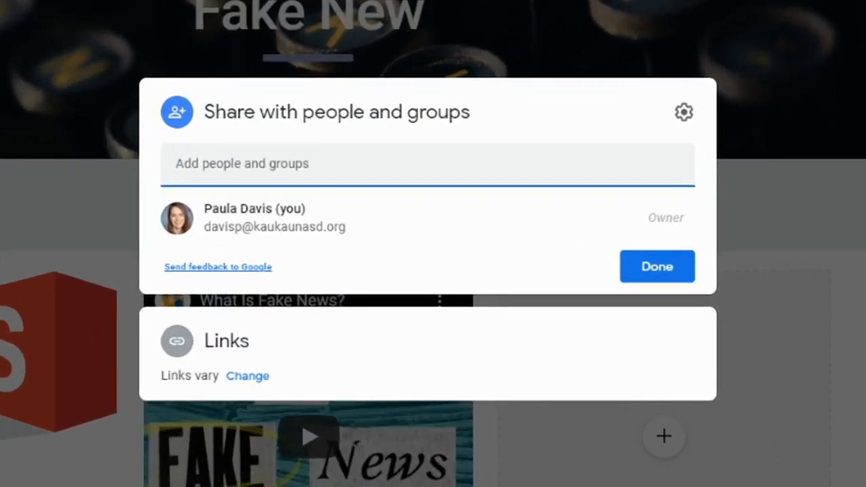
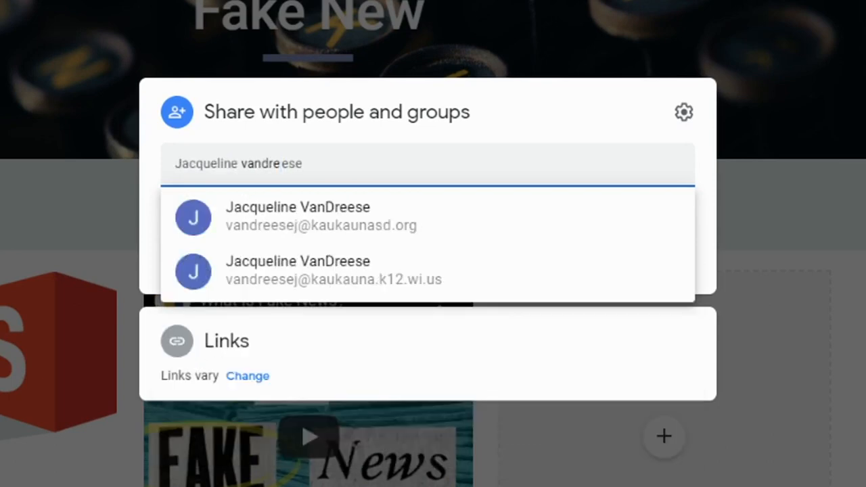
left_click(400, 228)
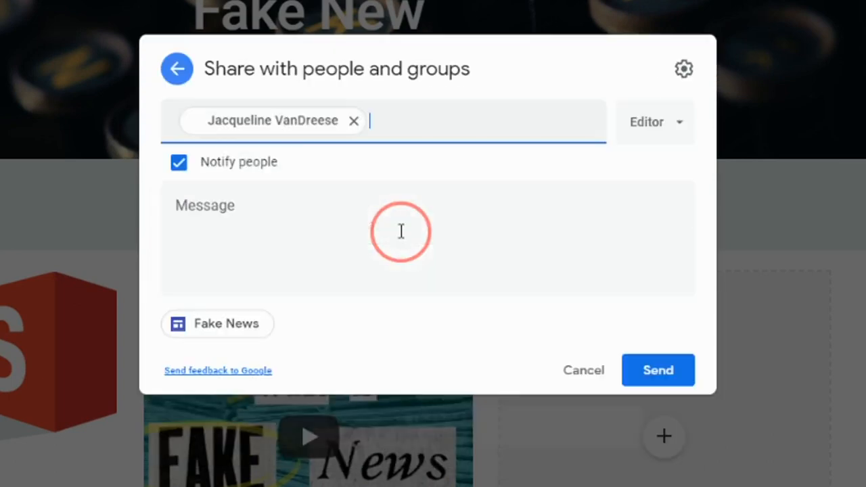
left_click(681, 142)
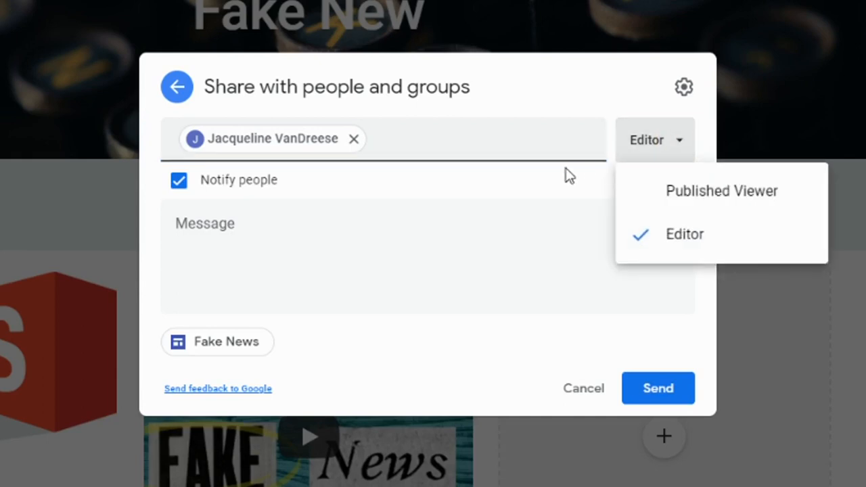
left_click(537, 192)
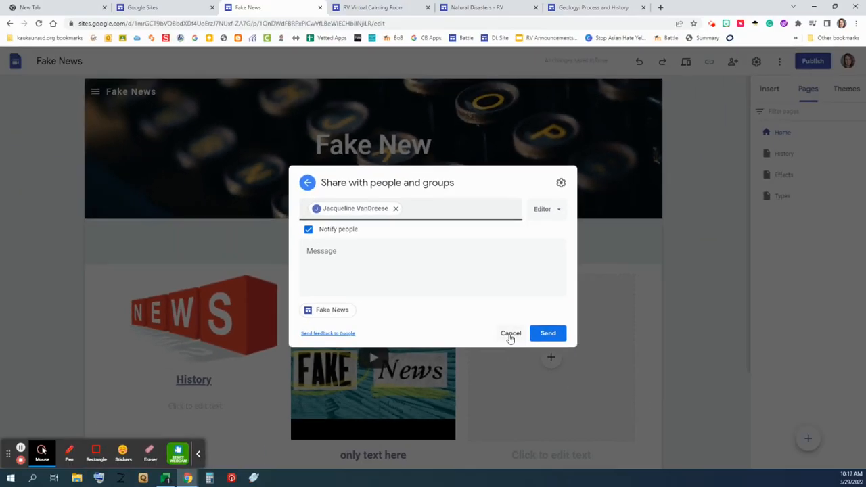
left_click(511, 334)
Step: Close sharing settings and publish the site at the fake-news web address
left_click(689, 160)
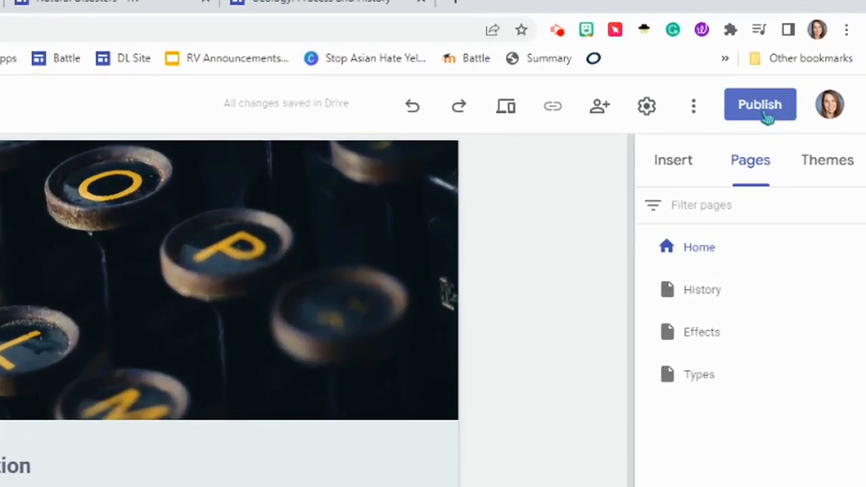
left_click(762, 108)
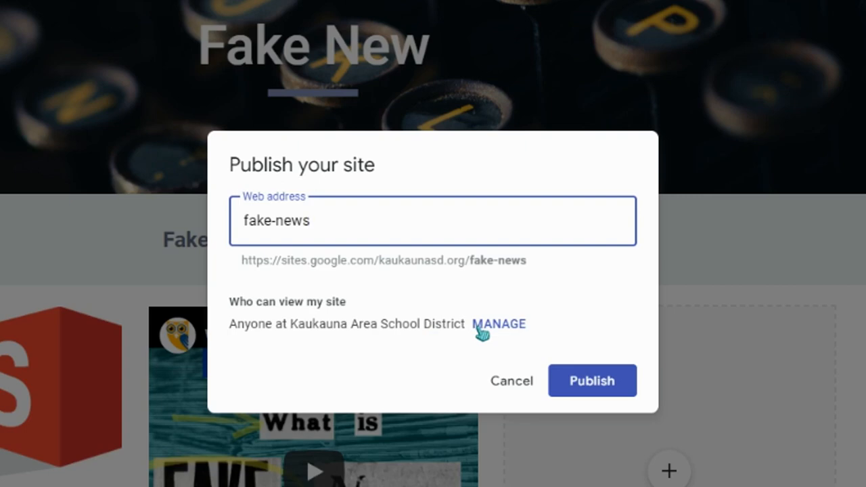
left_click(593, 386)
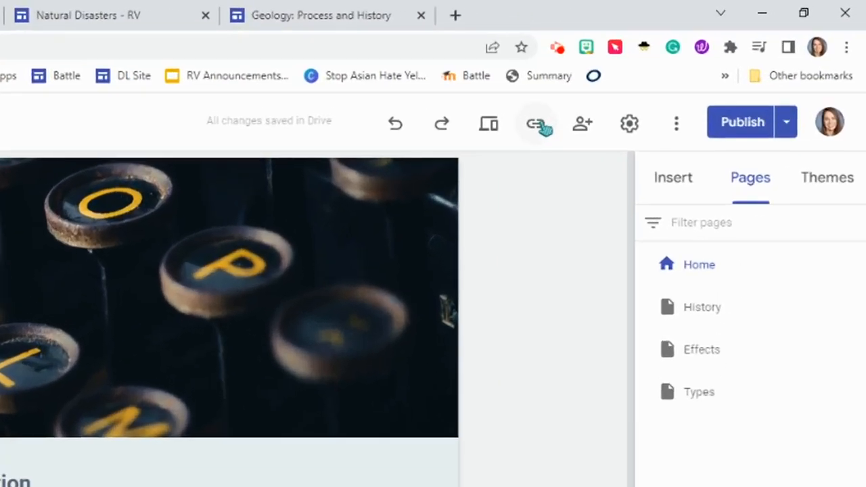
Step: Copy the published site link, load the live site in a new tab, and return to the editor
left_click(704, 64)
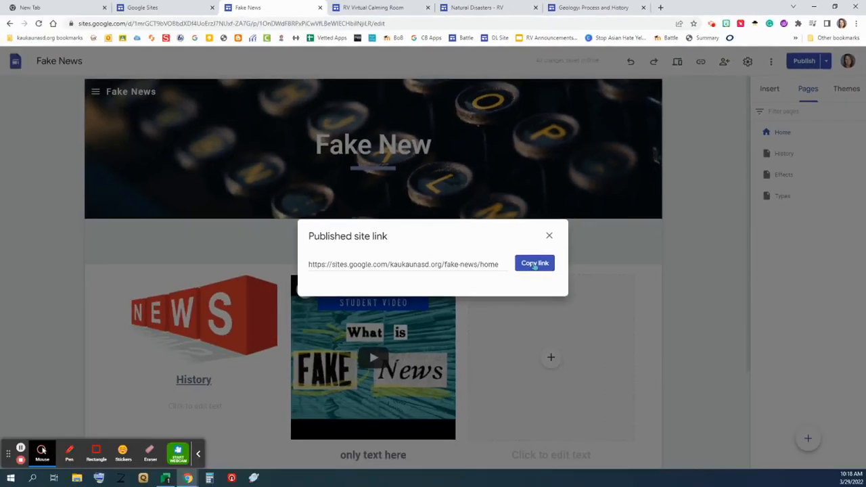
left_click(469, 319)
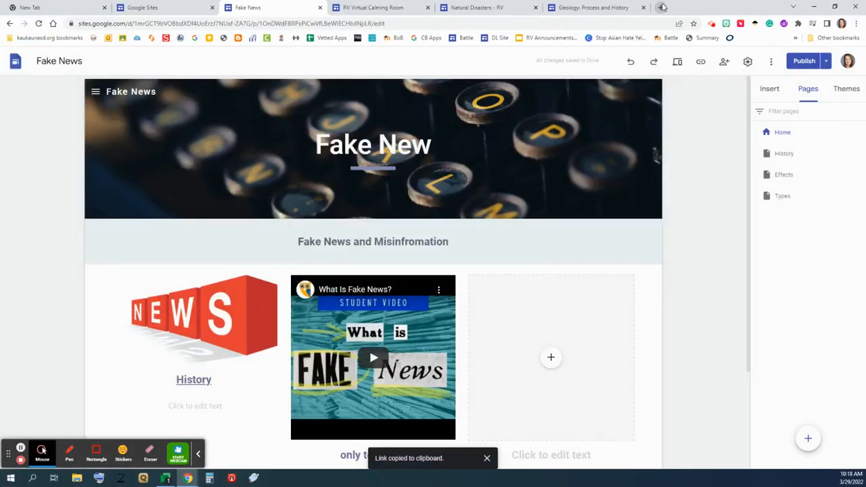
left_click(661, 7)
key("ctrl+v")
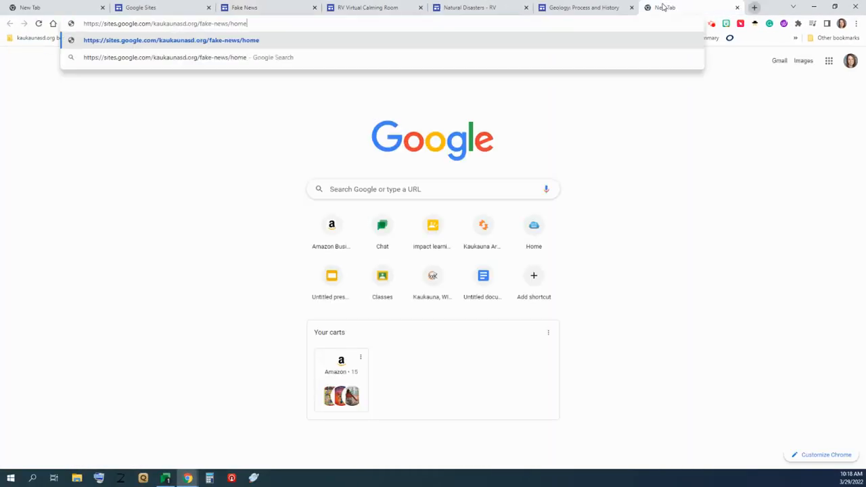
key("Return")
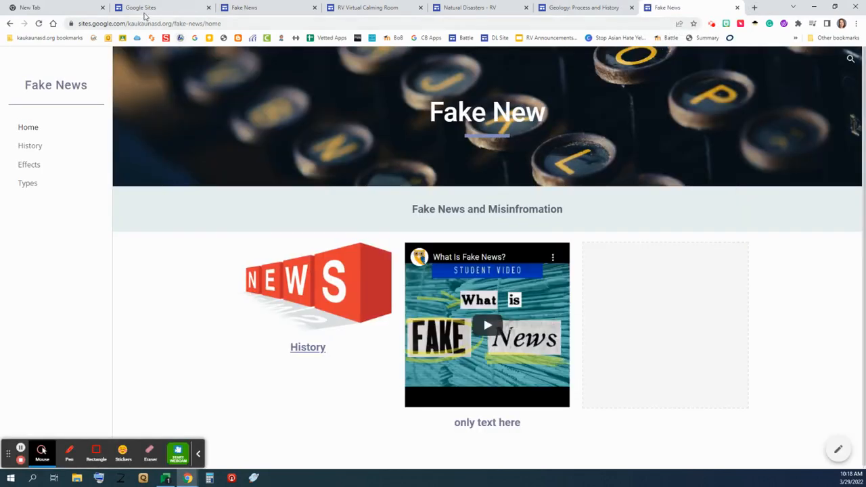
left_click(252, 8)
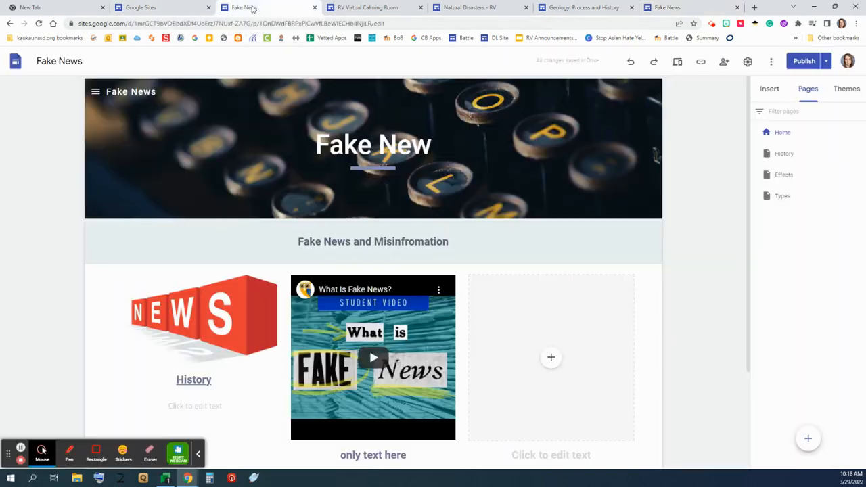
Step: Fill the empty third box with the red FAKE NEWS image
left_click(551, 358)
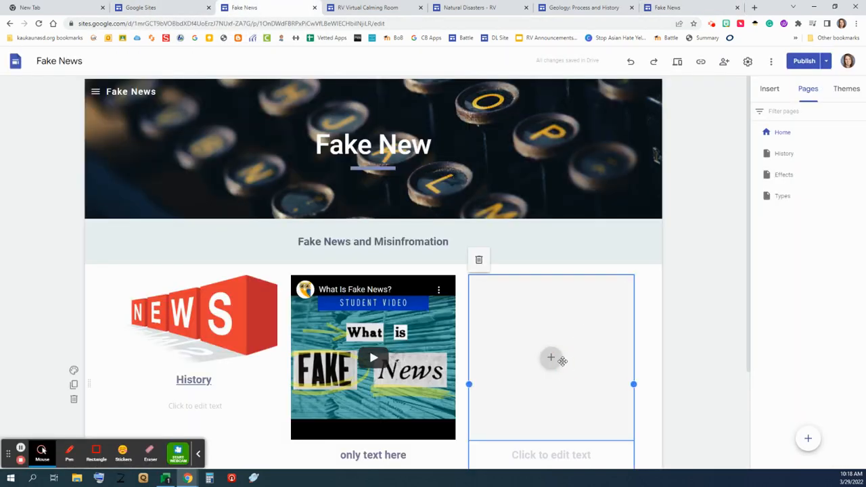
left_click(551, 358)
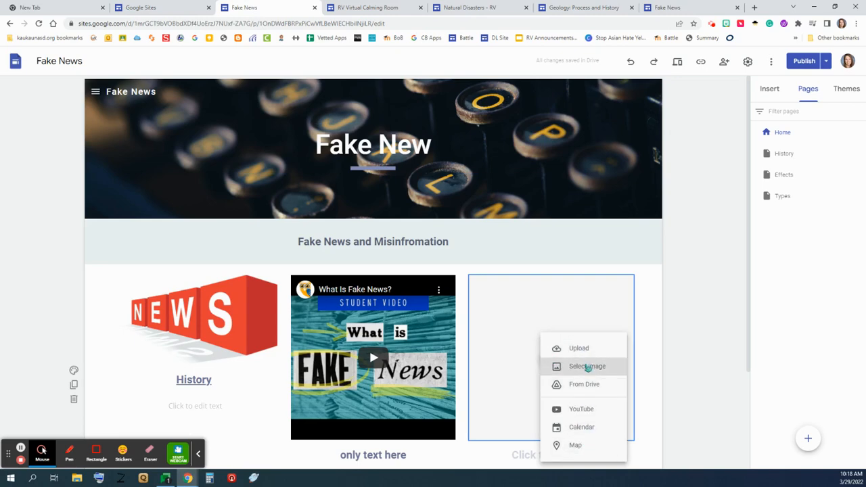
left_click(586, 367)
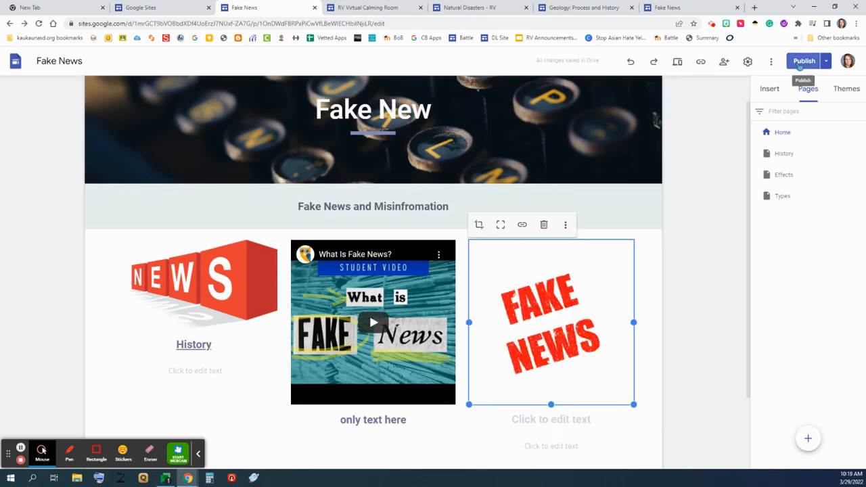
Step: Republish the site and reload the live tab to see the new image
left_click(803, 61)
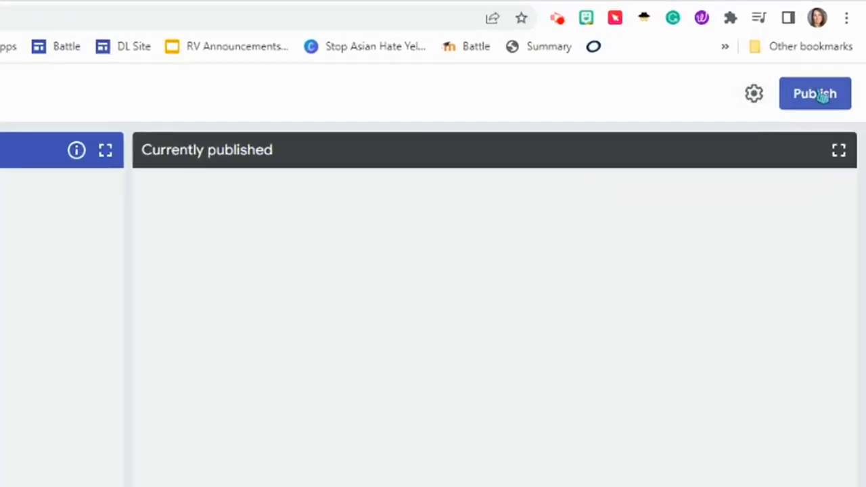
left_click(822, 95)
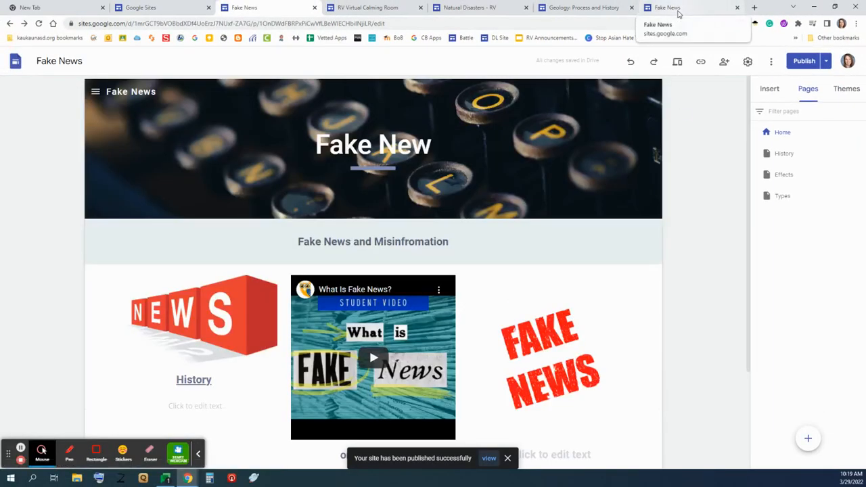
left_click(679, 13)
left_click(38, 23)
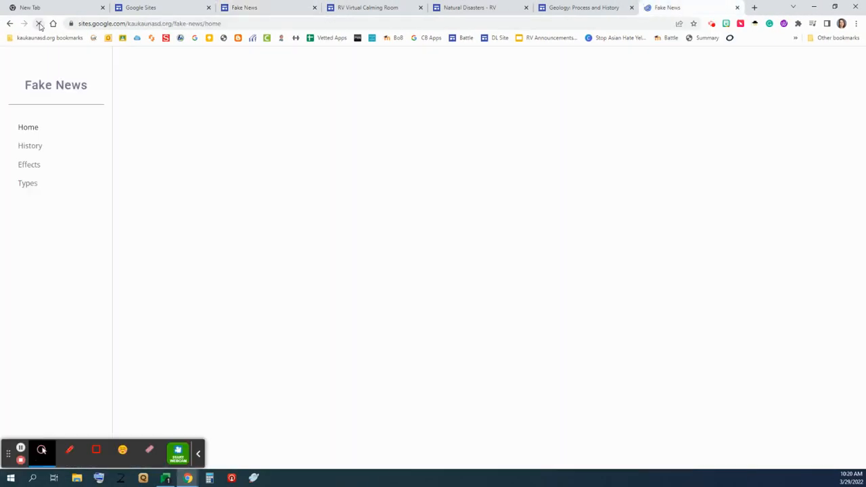